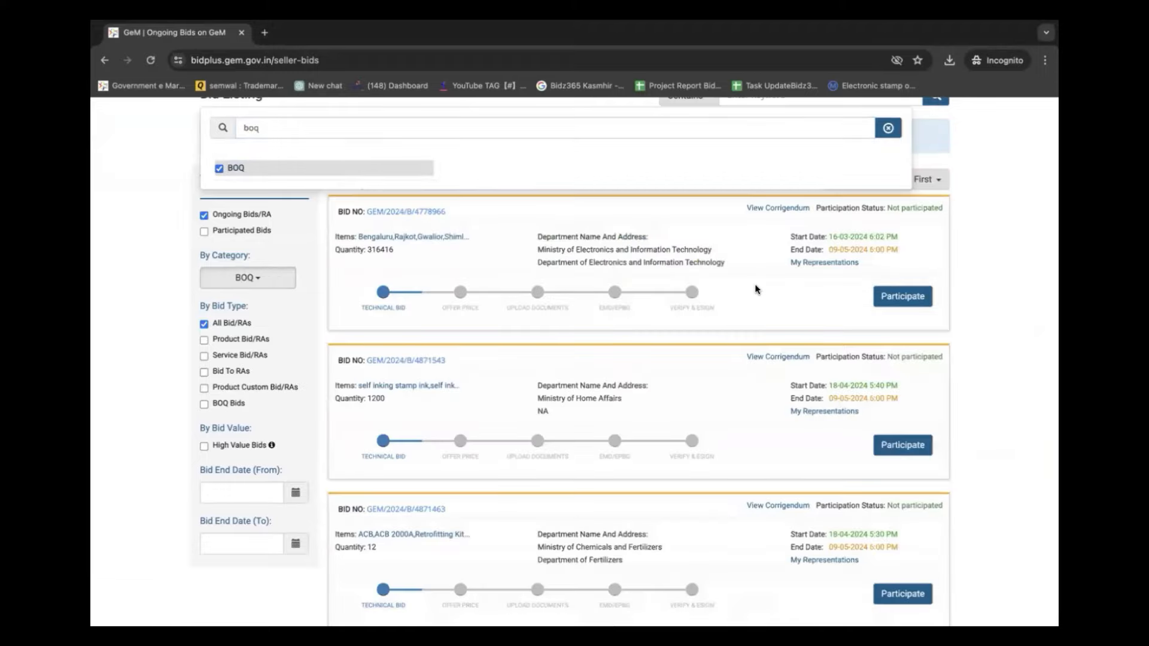
# Step: Open the bid document for the Ministry of Home Affairs self inking stamp ink bid and review it through the technical specifications
pyautogui.click(741, 342)
pyautogui.scroll(-3, 770, 389)
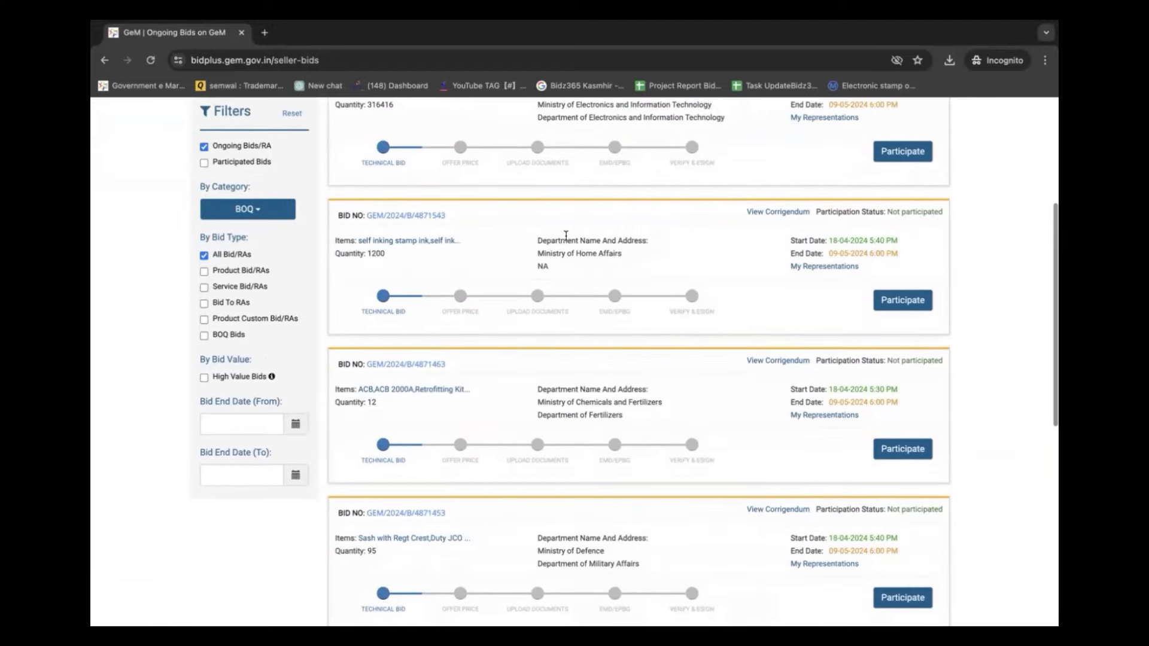
pyautogui.click(406, 214)
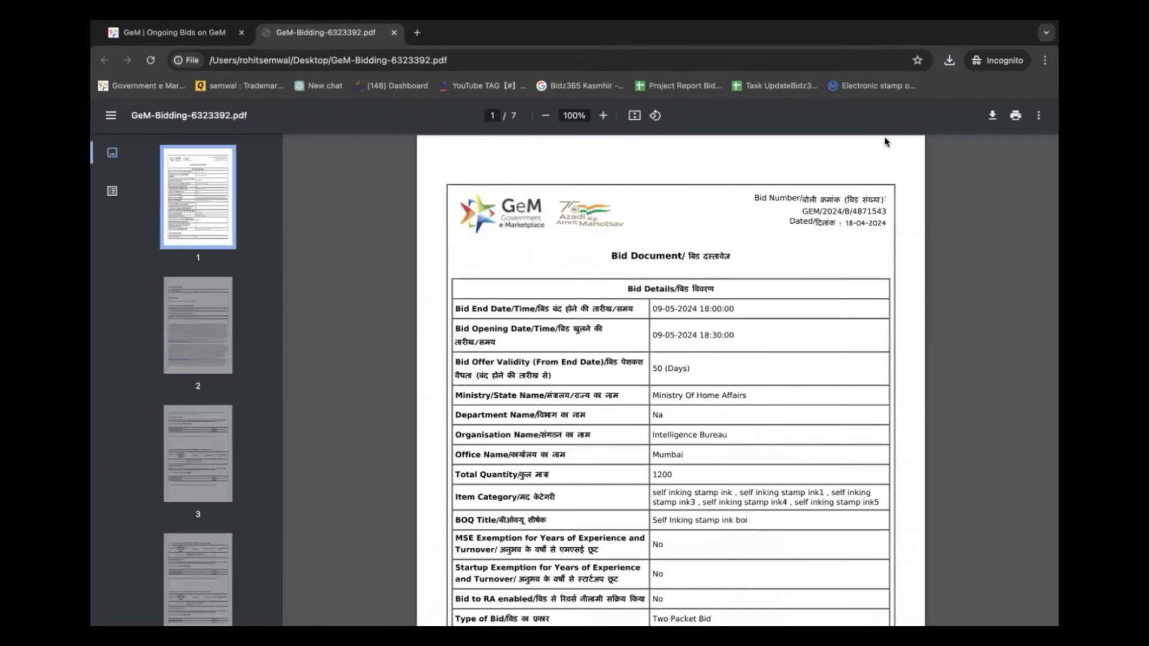
pyautogui.scroll(-8, 894, 373)
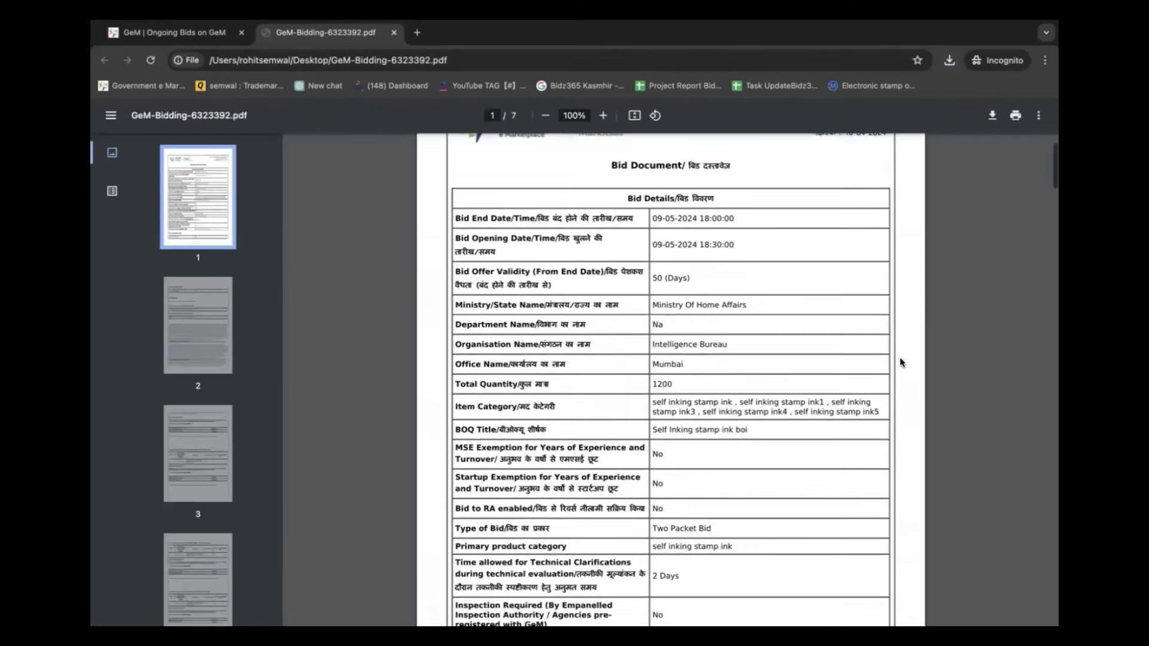
pyautogui.scroll(-15, 892, 374)
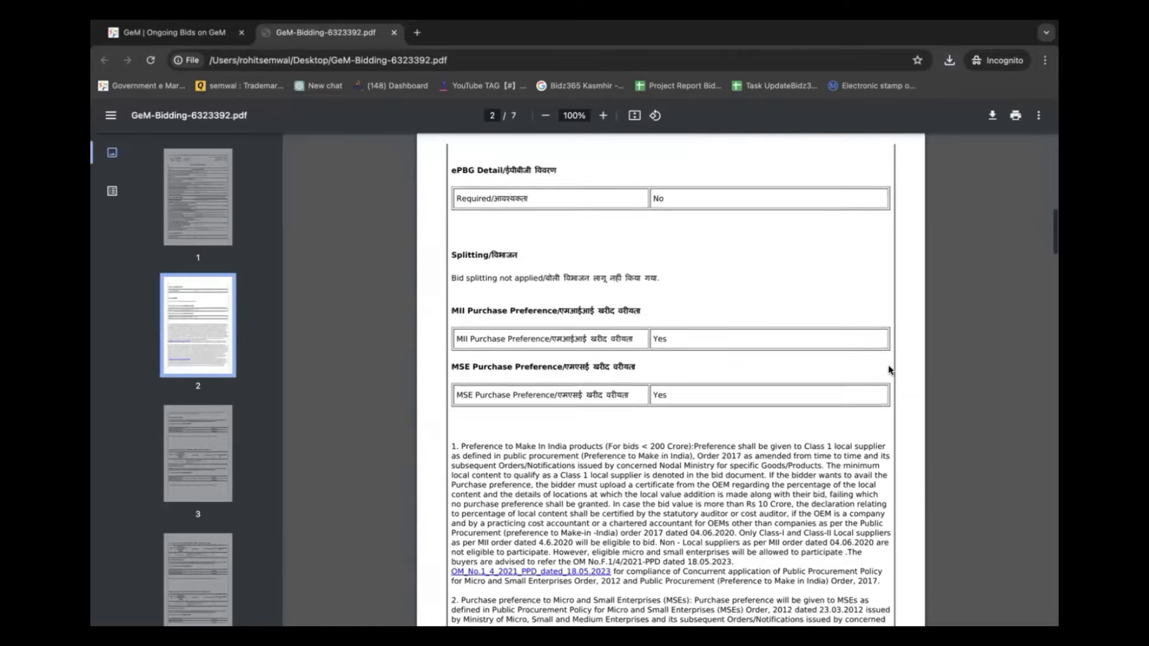
pyautogui.scroll(-2, 878, 374)
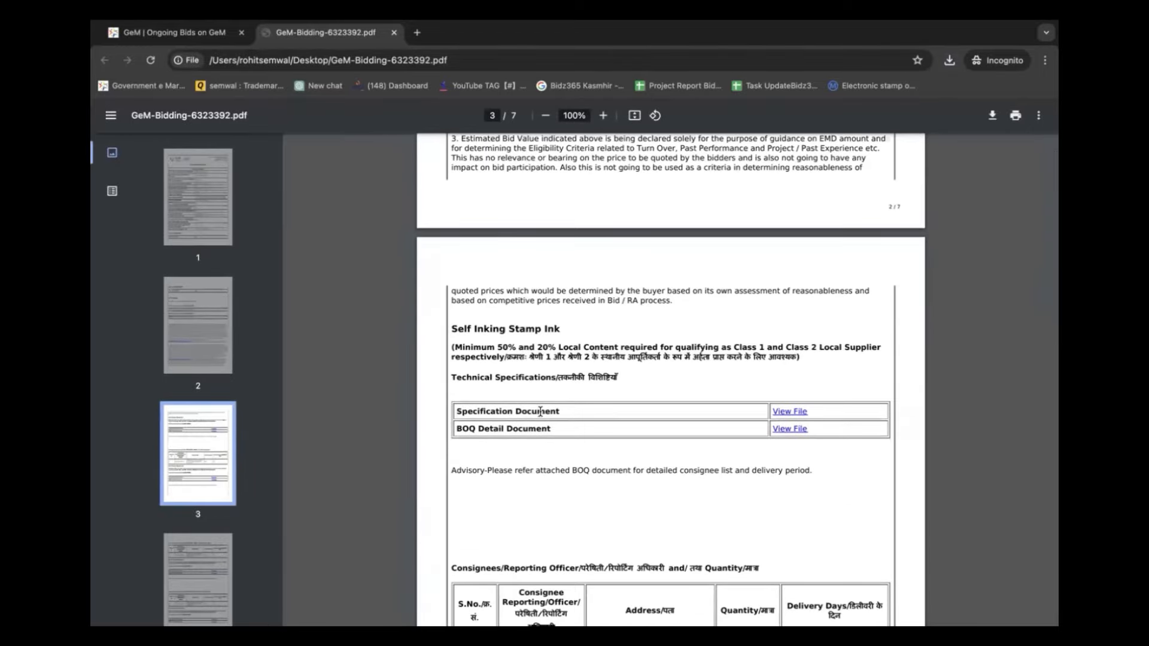
# Step: View the Specification Document for the first item, Self Inking Stamp Ink
pyautogui.click(799, 415)
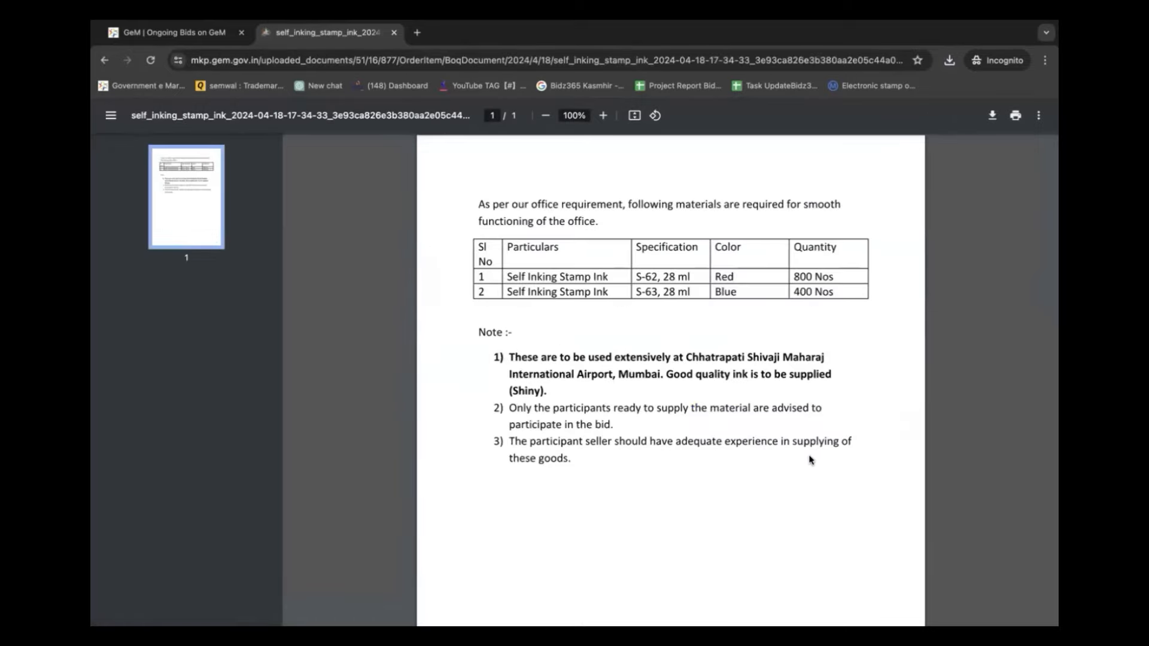
pyautogui.scroll(-2, 811, 455)
pyautogui.scroll(2, 529, 325)
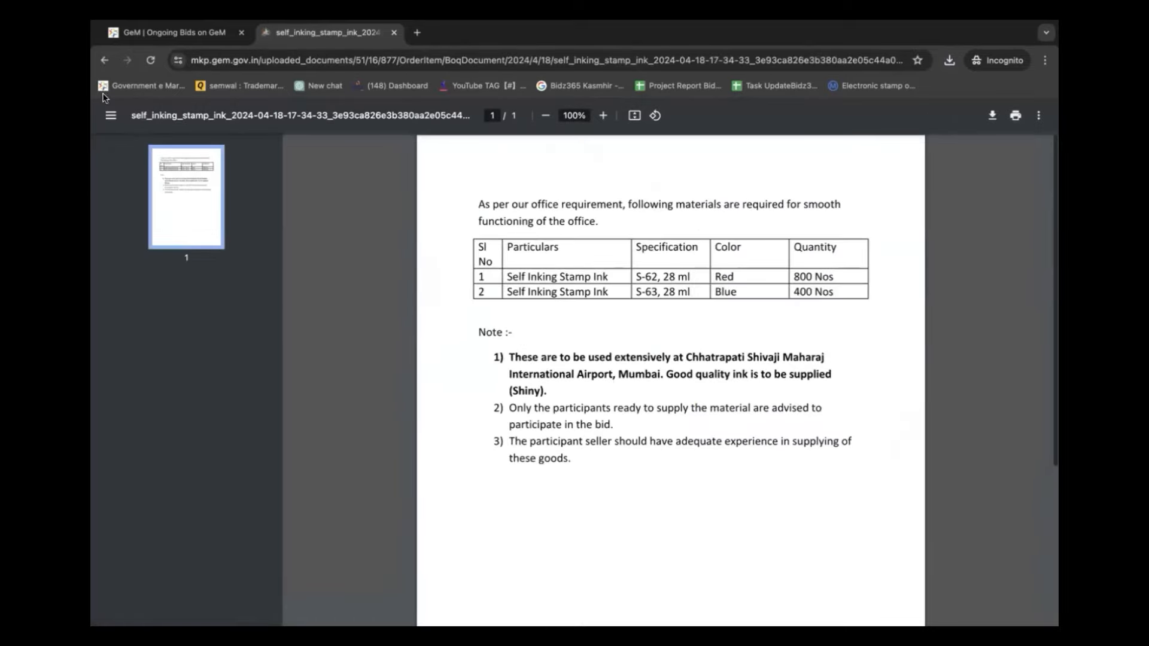
# Step: Return to the bid document and open the BOQ Detail Document for Self Inking Stamp Ink
pyautogui.click(106, 60)
pyautogui.scroll(-3, 746, 408)
pyautogui.scroll(-20, 747, 408)
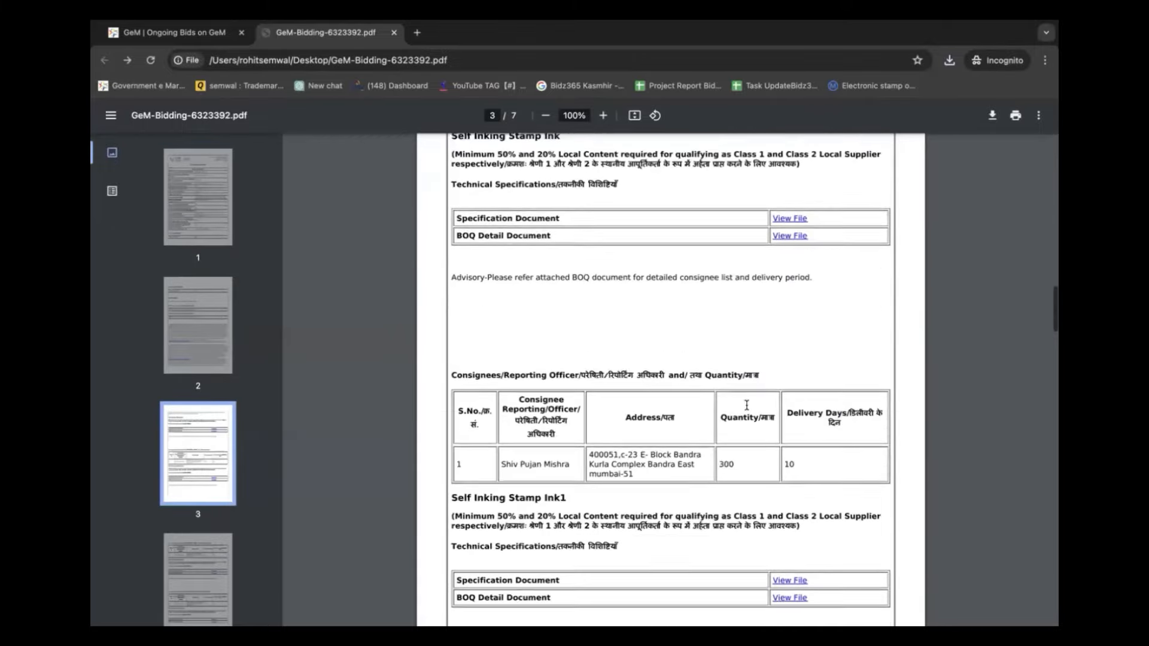
pyautogui.scroll(2, 464, 275)
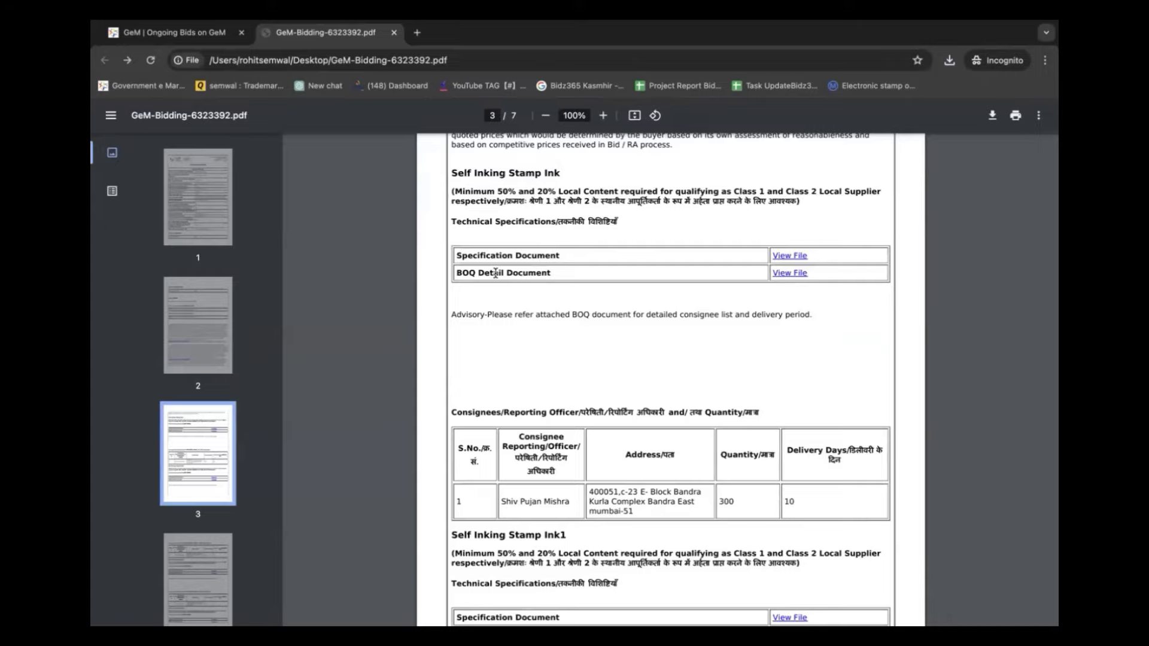
pyautogui.click(794, 272)
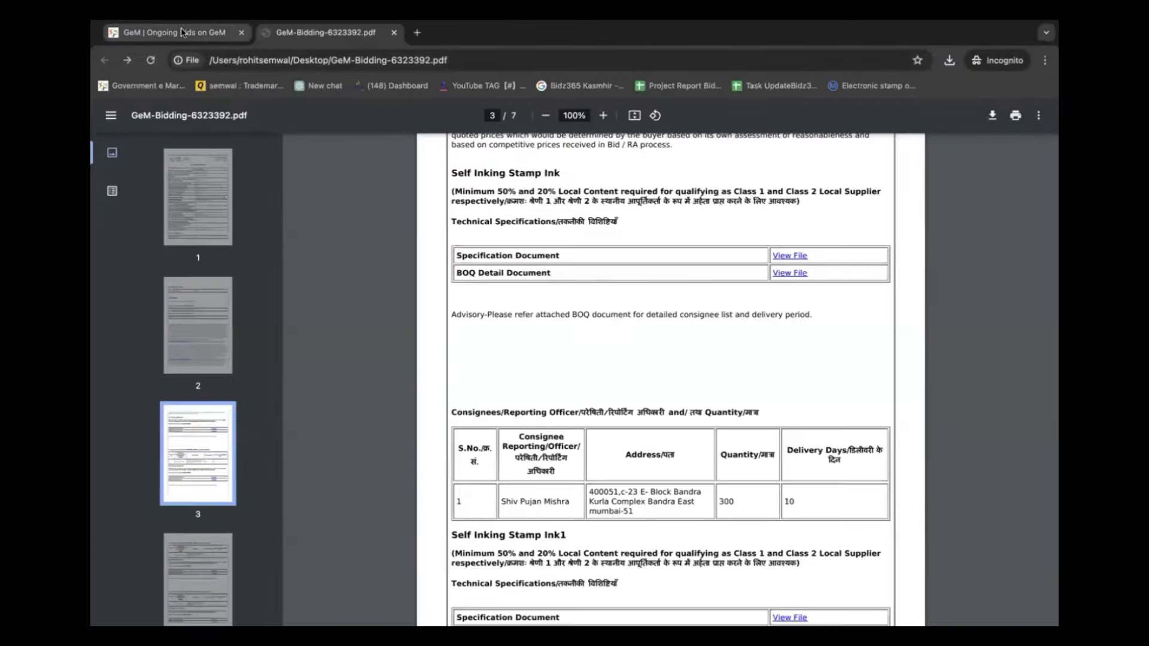
# Step: Return to the ongoing bids and start participating in the Ministry of Home Affairs self inking stamp ink bid
pyautogui.click(181, 33)
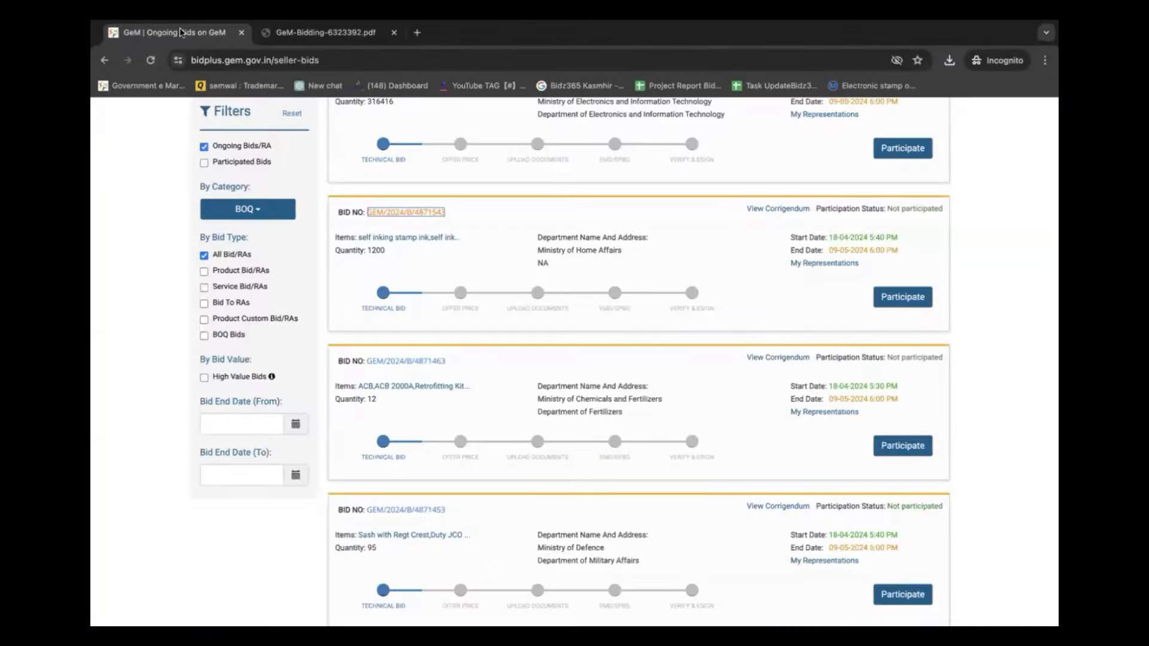
pyautogui.scroll(5, 693, 355)
pyautogui.scroll(-5, 693, 354)
pyautogui.click(928, 315)
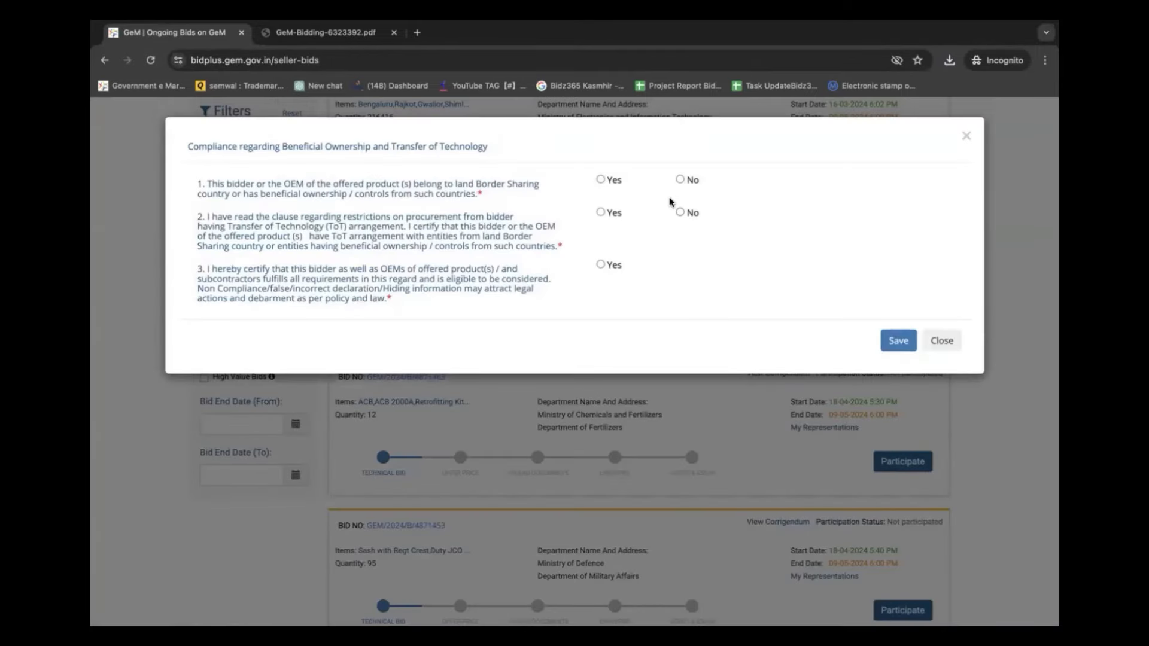
# Step: Answer the beneficial ownership and technology transfer compliance questions with No, No and Yes, and save the declaration
pyautogui.click(680, 179)
pyautogui.click(684, 214)
pyautogui.click(602, 264)
pyautogui.click(891, 342)
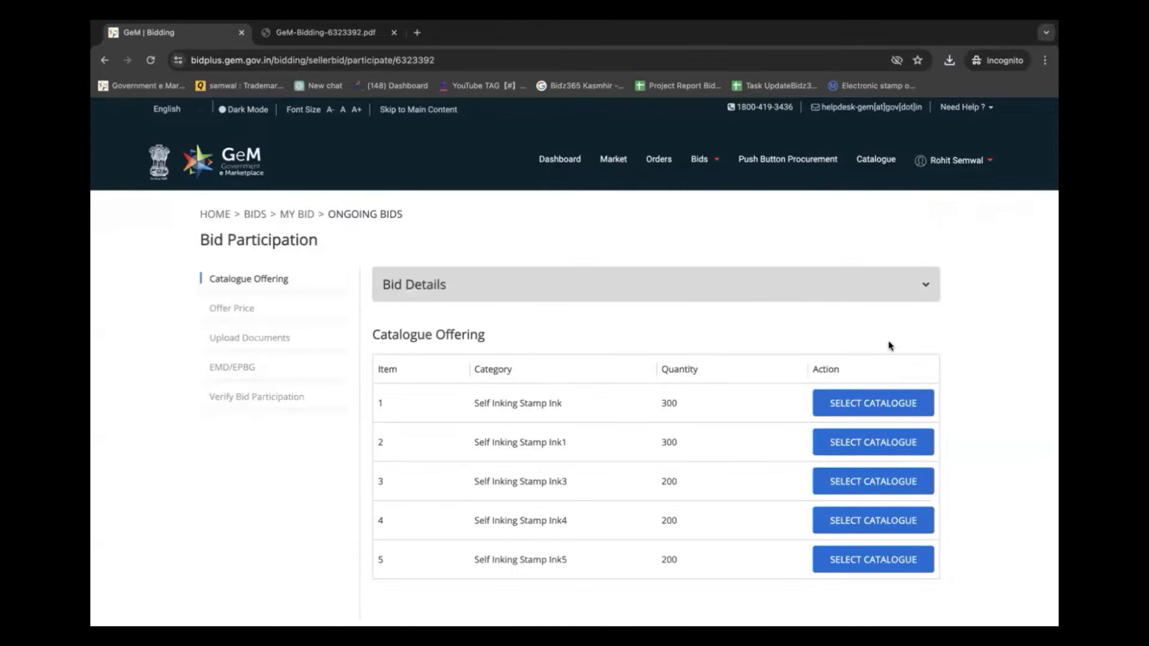
# Step: Expand the bid details and review the buyer details, item quantities and required documents
pyautogui.scroll(-3, 889, 345)
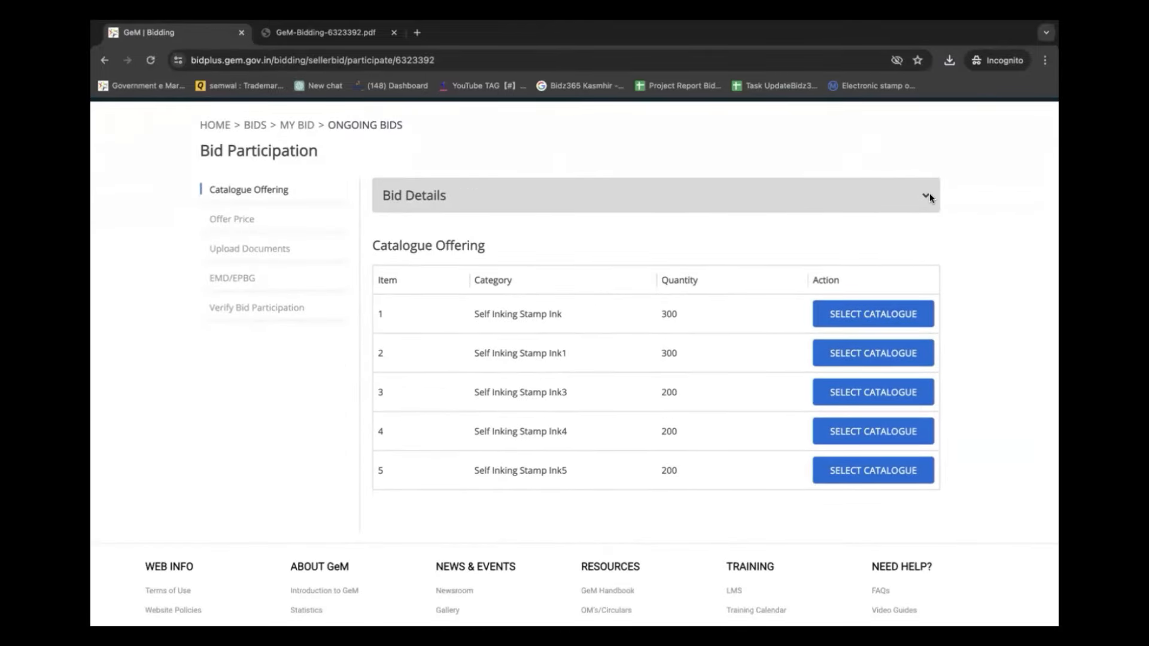
pyautogui.click(927, 196)
pyautogui.scroll(-3, 462, 157)
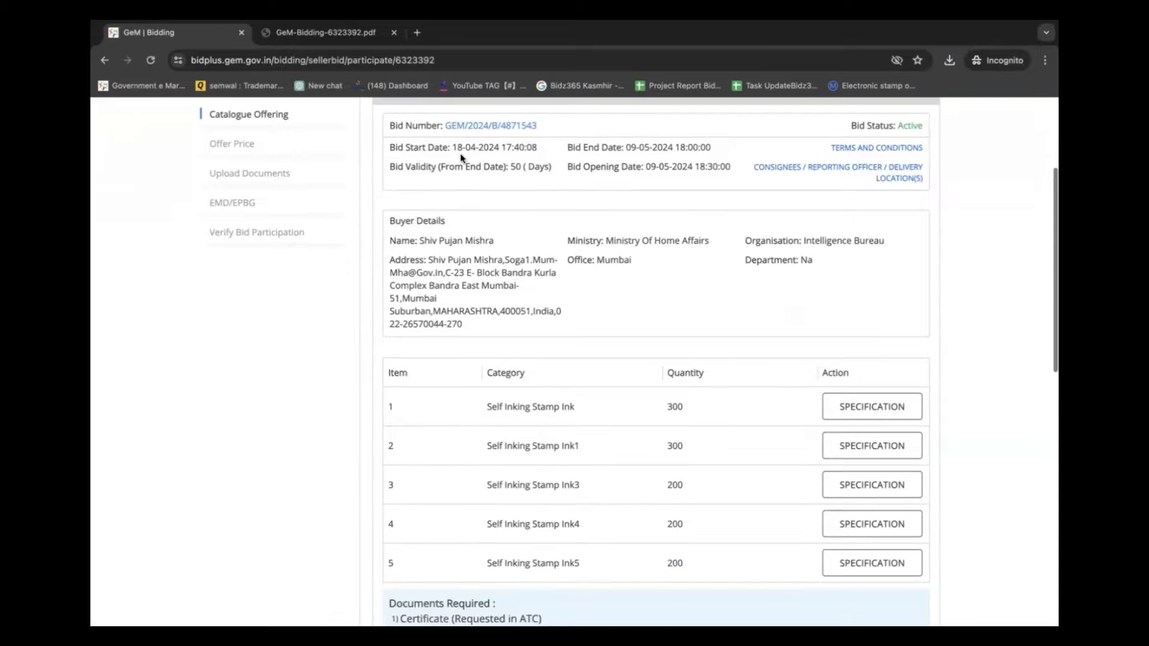
pyautogui.scroll(-3, 744, 223)
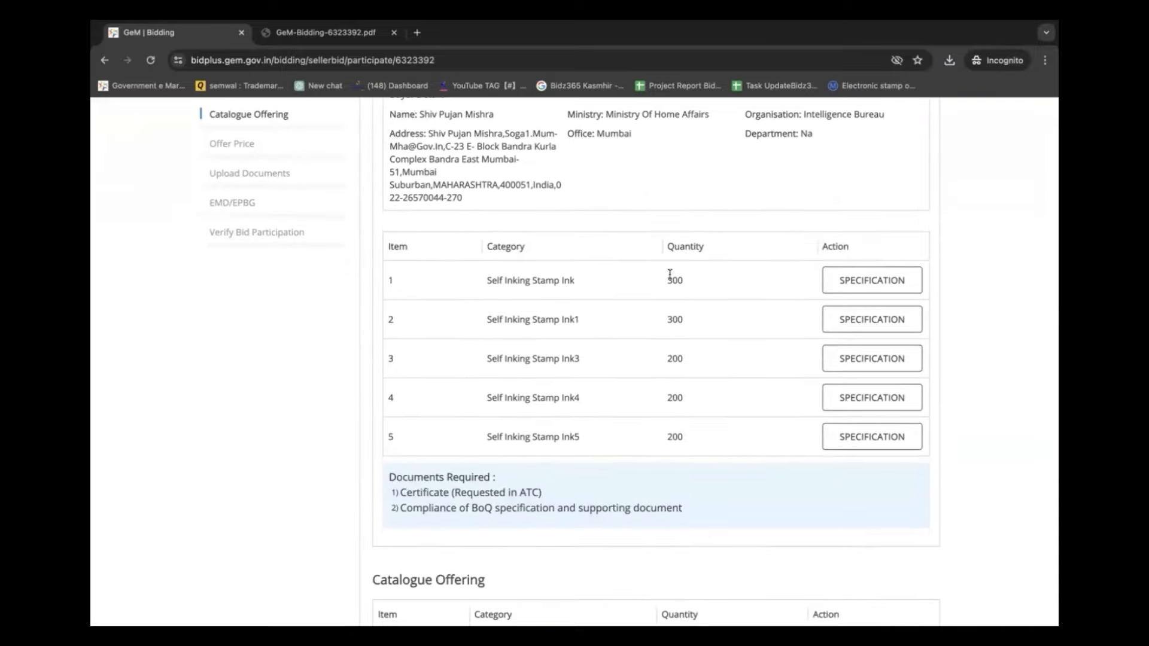
pyautogui.scroll(-5, 541, 318)
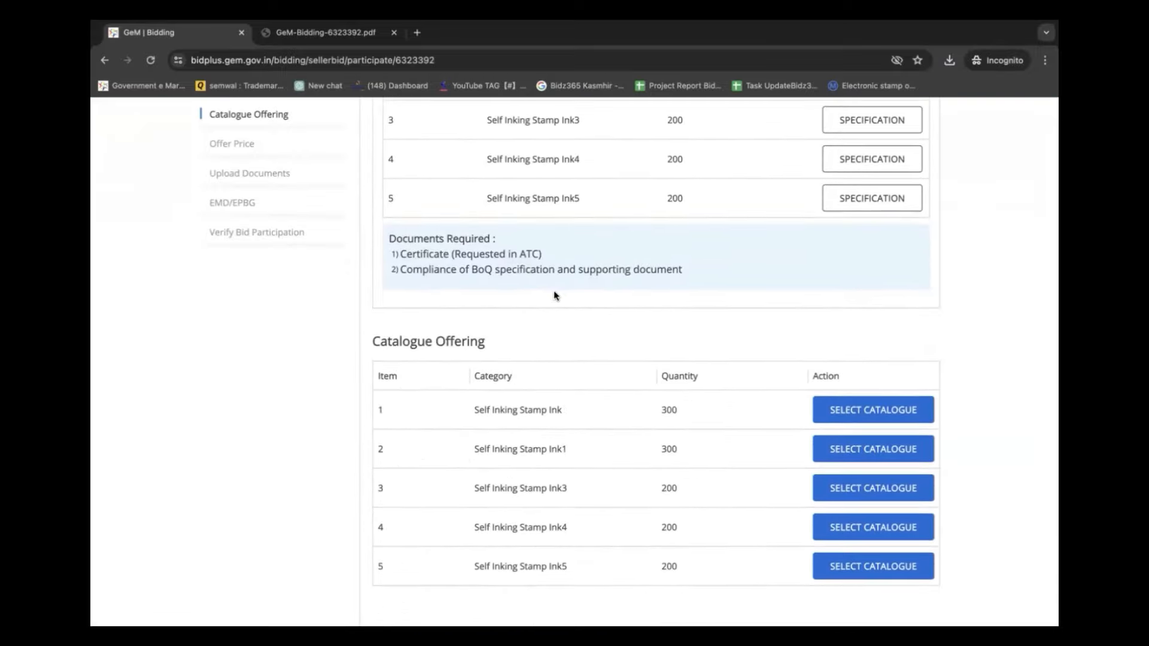
pyautogui.scroll(-2, 634, 311)
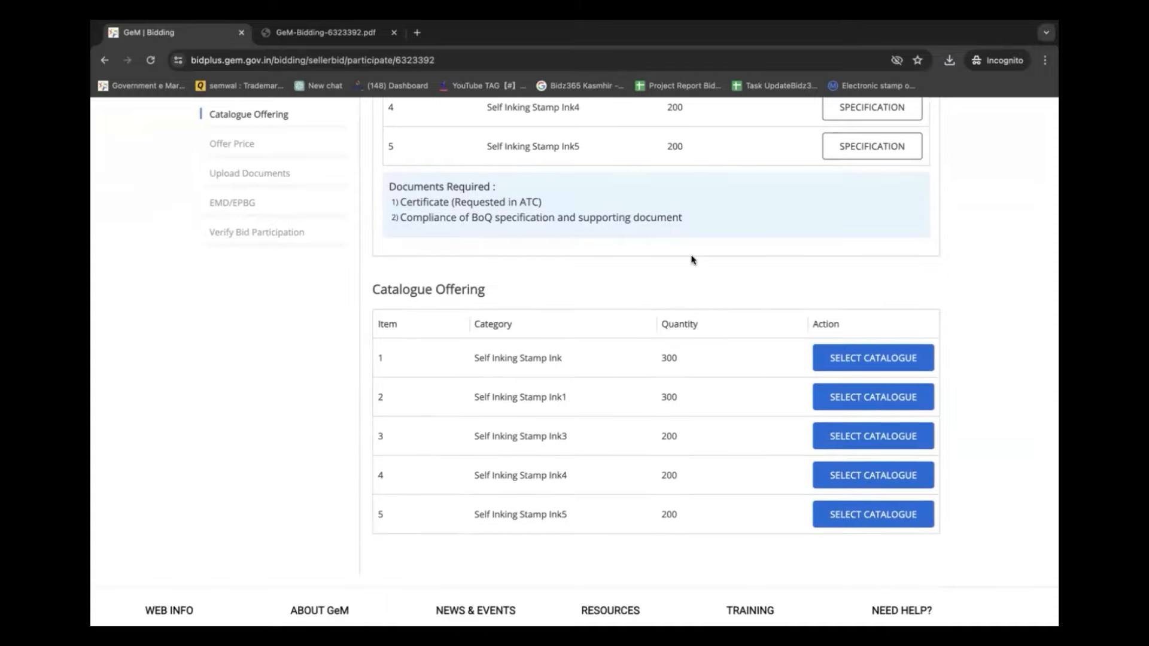
pyautogui.scroll(-1, 691, 260)
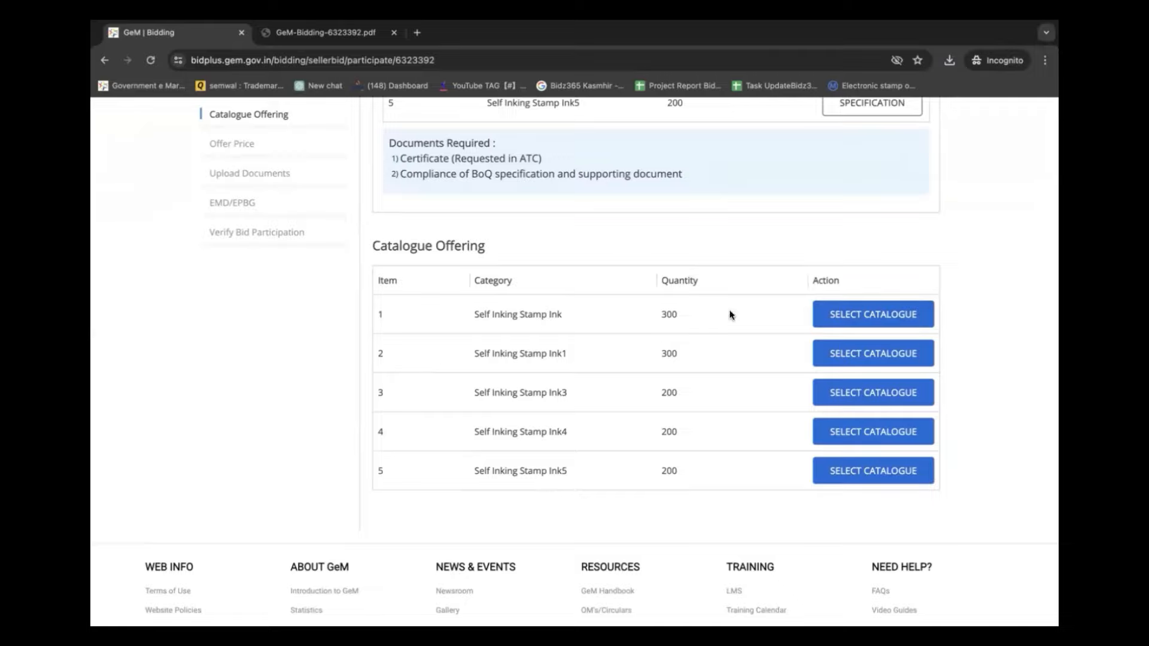
# Step: Save the catalogue offering for item 1, Self Inking Stamp Ink, with Make NA, Model NA and HSN code 3424
pyautogui.moveTo(473, 318); pyautogui.dragTo(550, 314)
pyautogui.click(842, 317)
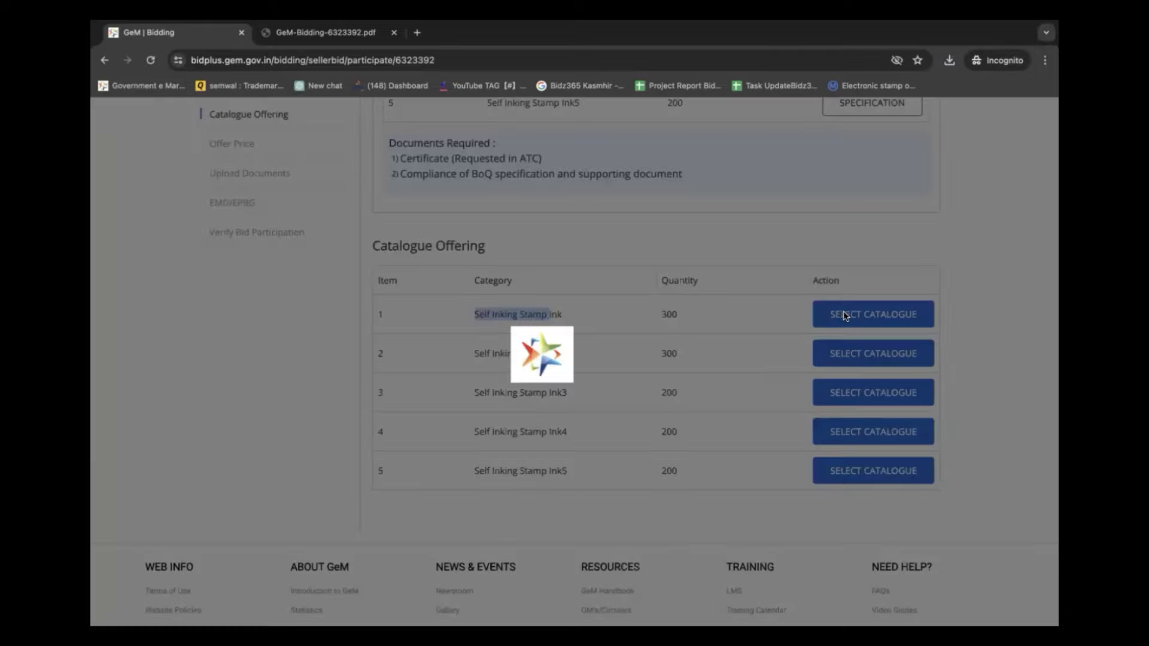
pyautogui.scroll(-2, 788, 378)
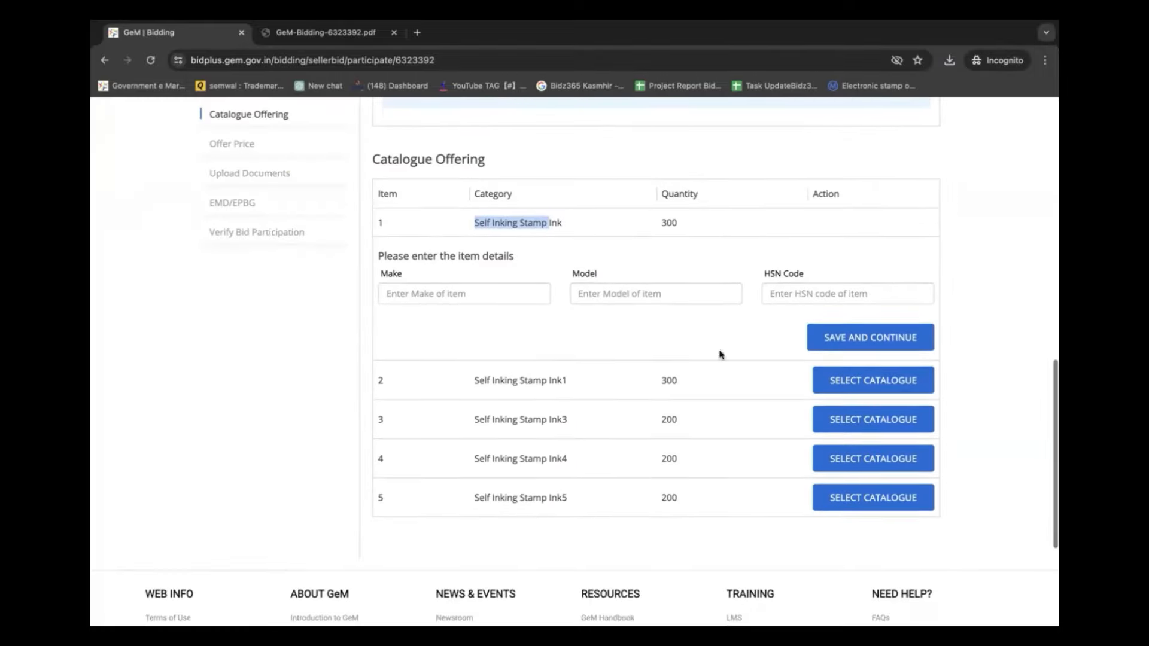
pyautogui.click(517, 294)
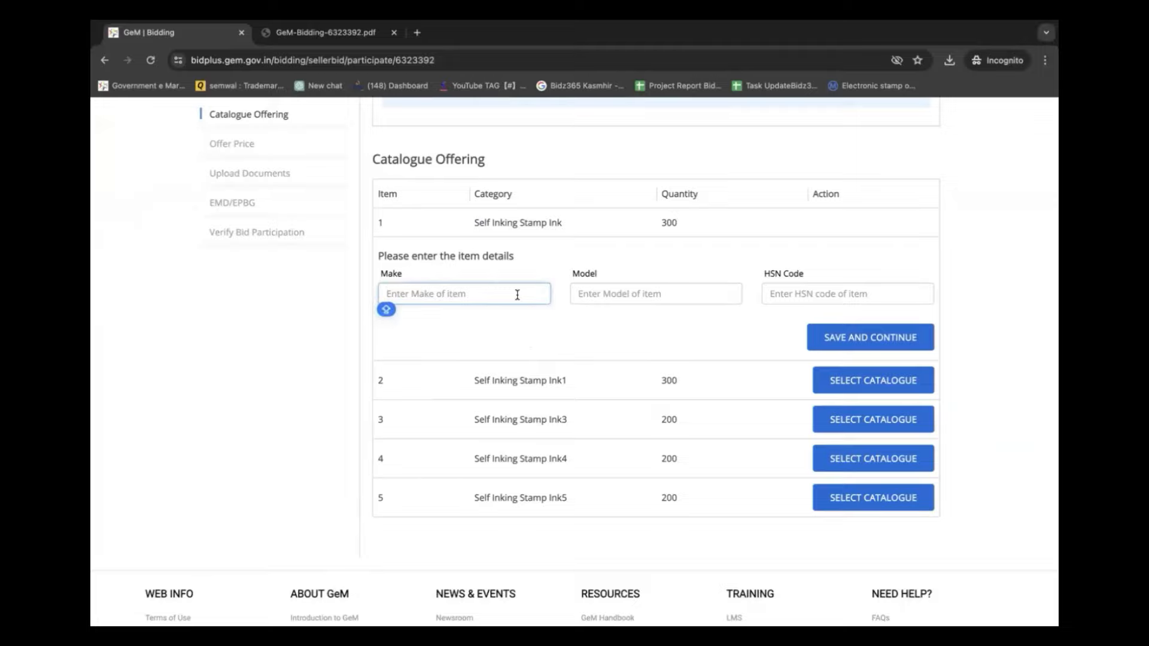
pyautogui.write('NA')
pyautogui.press('Tab')
pyautogui.write('N')
pyautogui.click(767, 295)
pyautogui.write('3424')
pyautogui.click(878, 330)
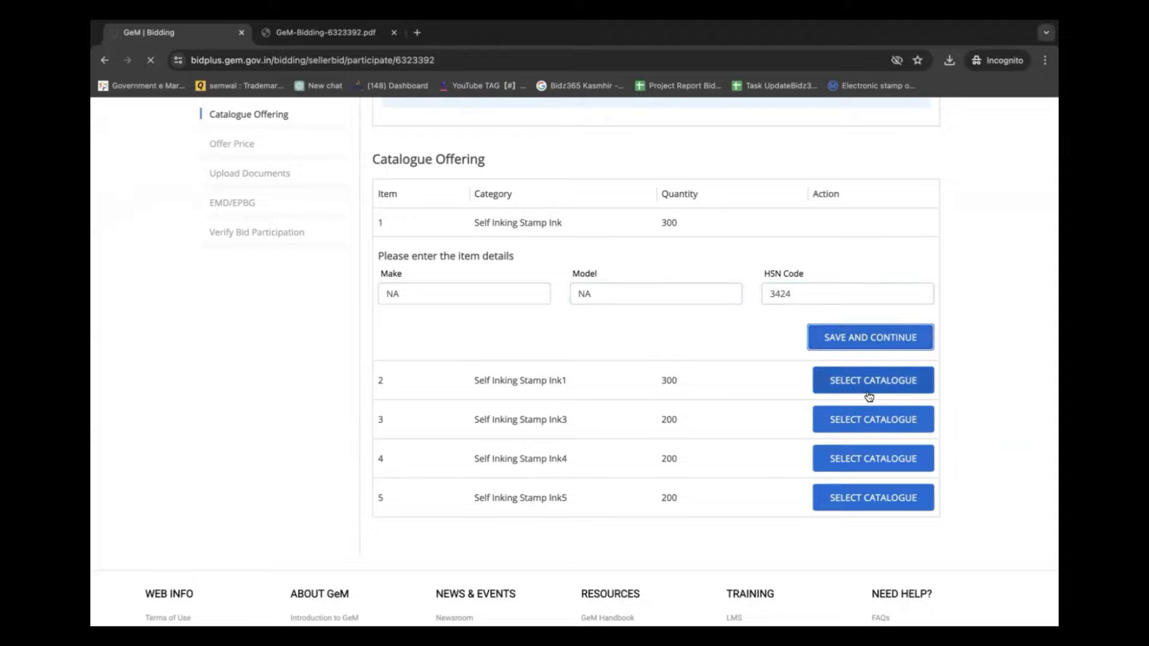
# Step: Save the catalogue offering for item 2, Self Inking Stamp Ink1, with Make NA, Model NA and HSN code 2425
pyautogui.scroll(-3, 816, 457)
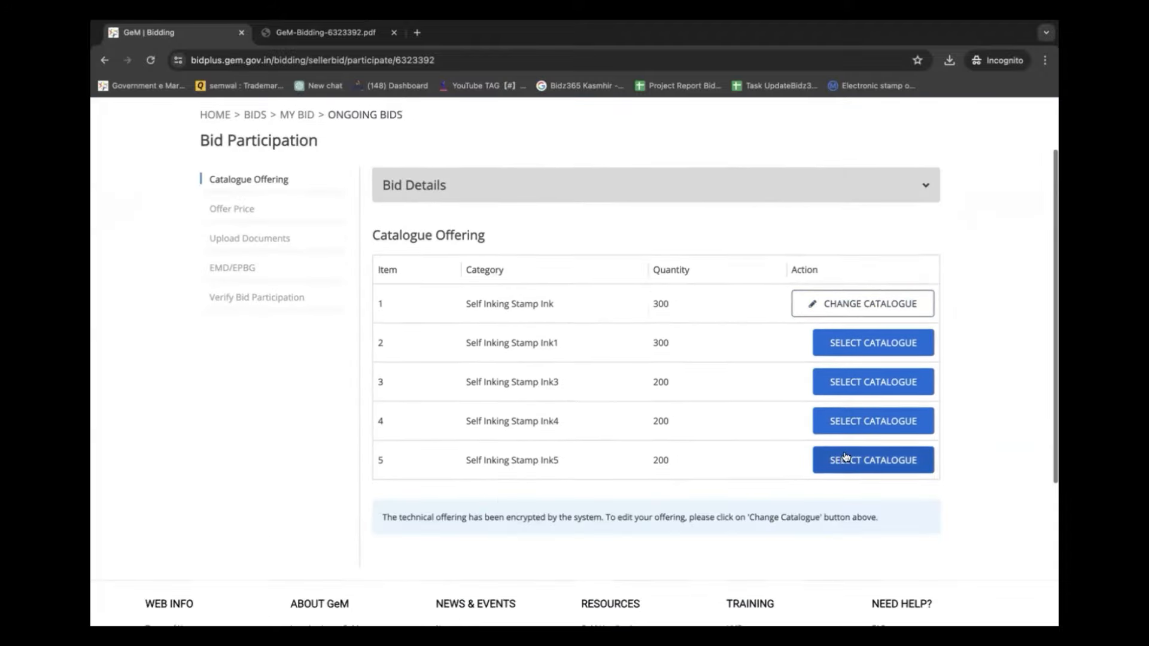
pyautogui.click(867, 339)
pyautogui.click(497, 410)
pyautogui.write('2')
pyautogui.press('capslock')
pyautogui.press('BackSpace')
pyautogui.write('NA')
pyautogui.click(648, 408)
pyautogui.write('NA')
pyautogui.press('Tab')
pyautogui.write('2')
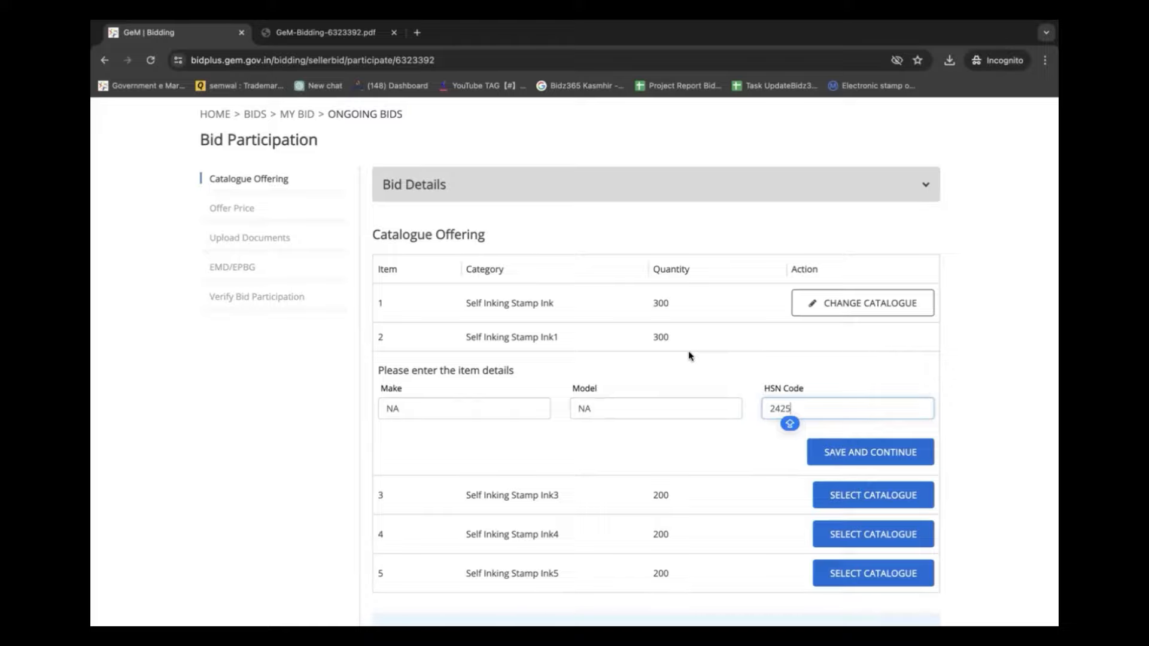
pyautogui.click(867, 459)
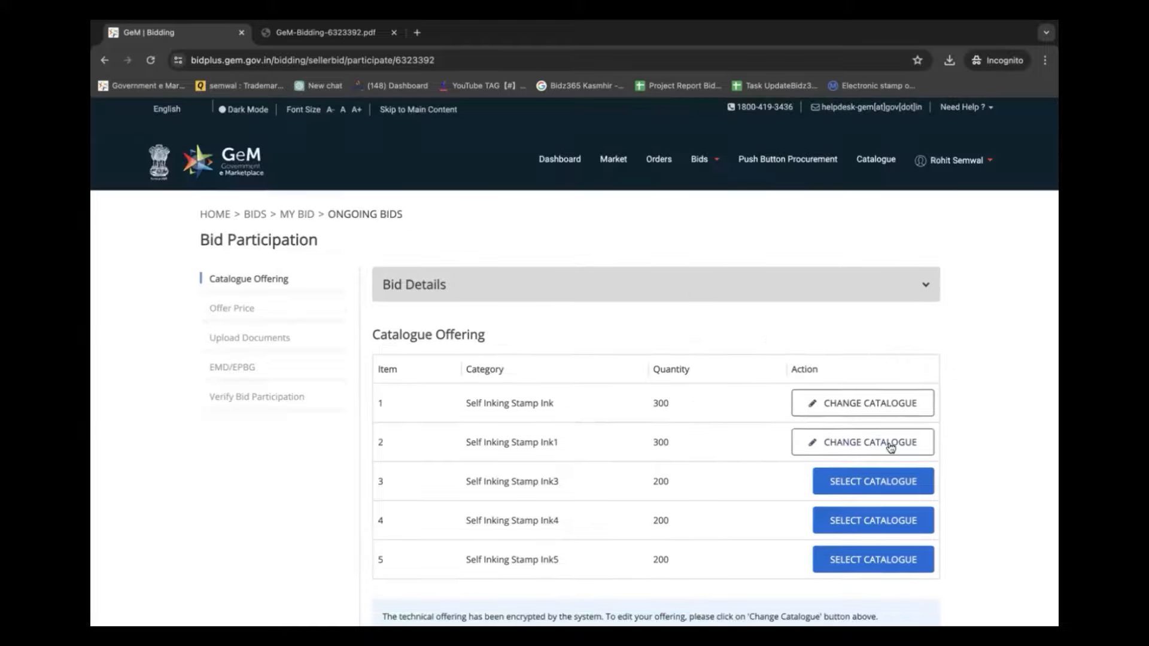
# Step: Save the catalogue offering for item 3, Self Inking Stamp Ink3, with Make NA, Model NA and HSN code 2424
pyautogui.scroll(-3, 891, 448)
pyautogui.click(871, 304)
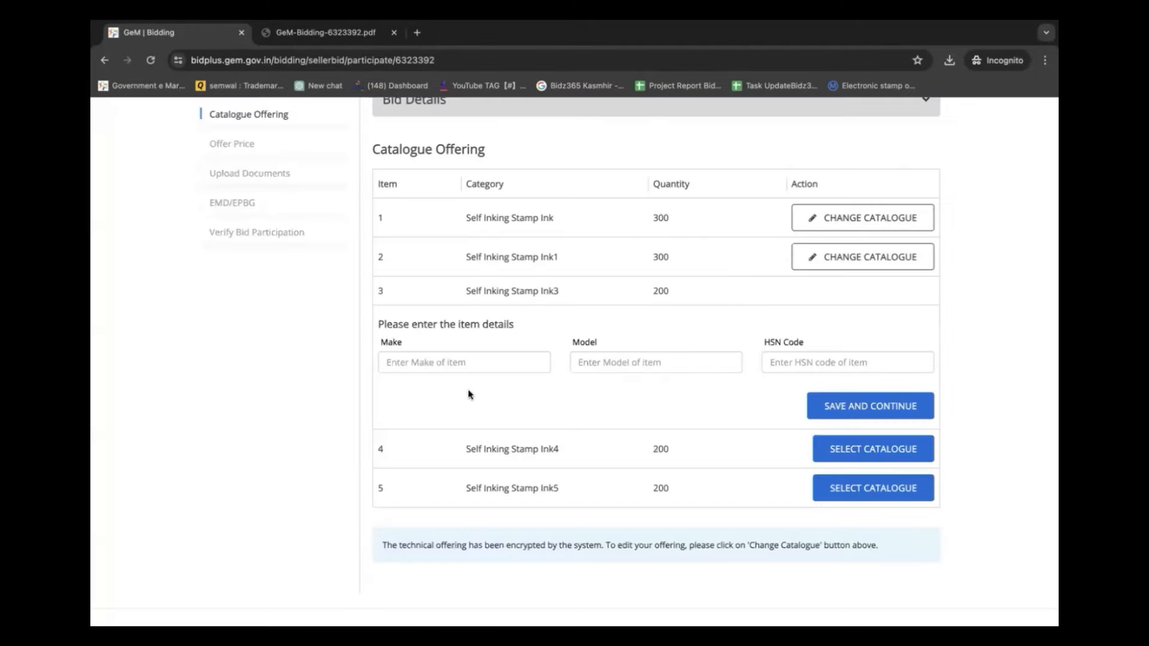
pyautogui.click(418, 361)
pyautogui.write('NA')
pyautogui.click(596, 370)
pyautogui.write('NA')
pyautogui.click(840, 363)
pyautogui.write('2424')
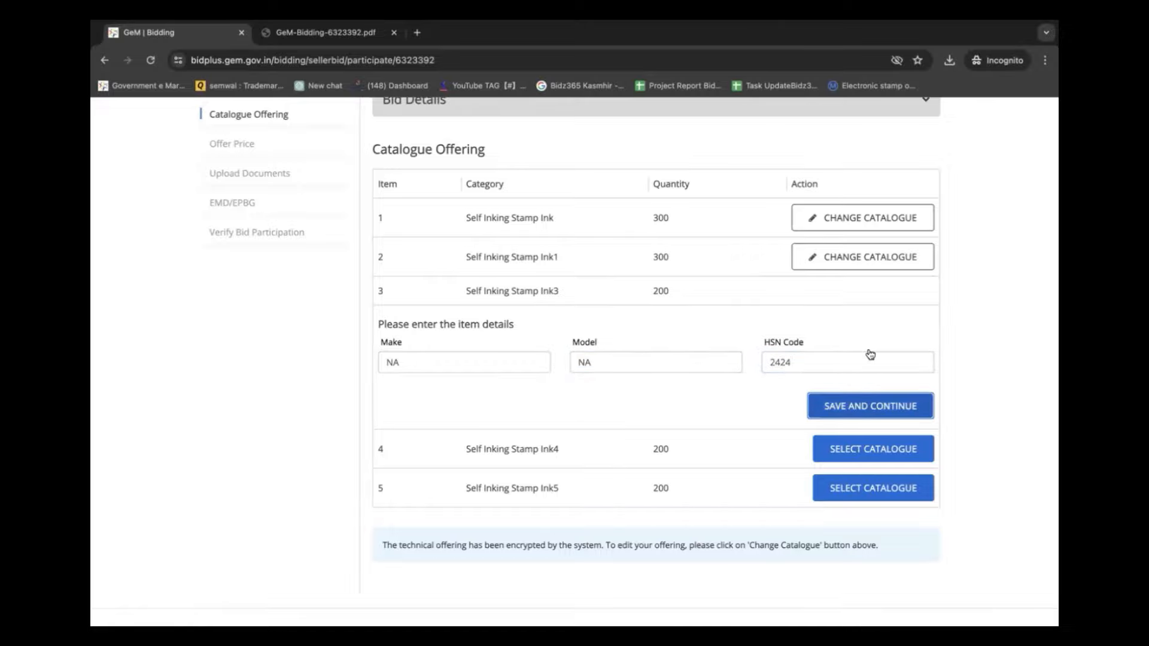
# Step: Save the catalogue offering for item 4, Self Inking Stamp Ink4, with Make NA, Model NA and HSN code 2442
pyautogui.scroll(-3, 749, 405)
pyautogui.click(843, 357)
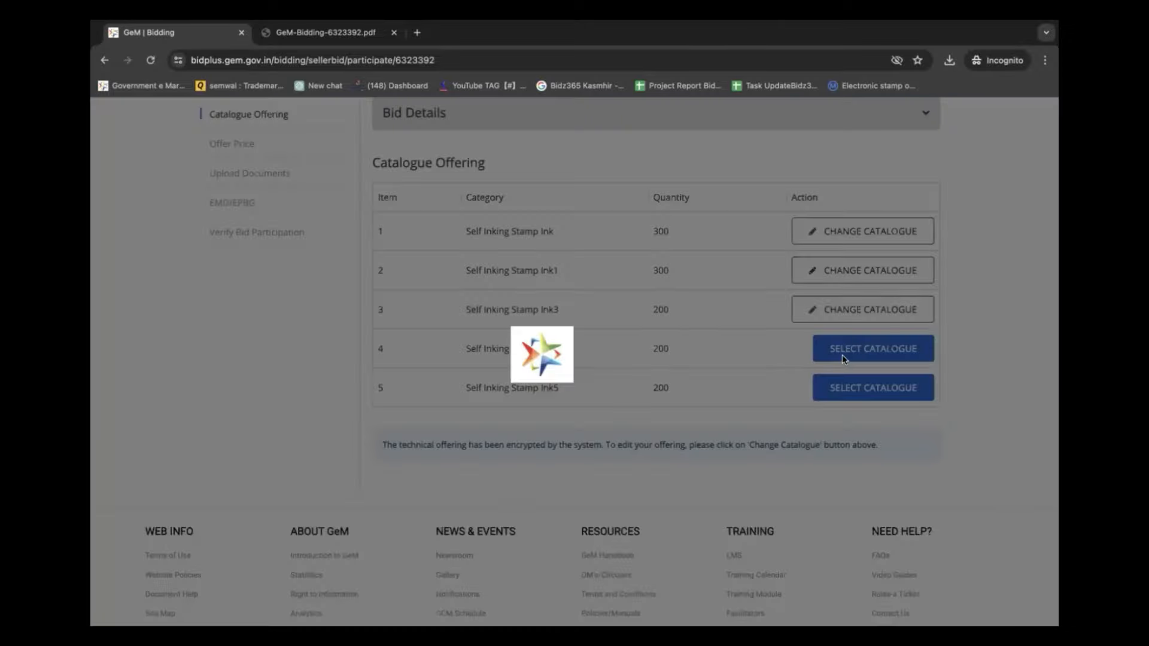
pyautogui.click(454, 420)
pyautogui.write('NA')
pyautogui.press('Tab')
pyautogui.write('NA')
pyautogui.click(831, 409)
pyautogui.write('2442')
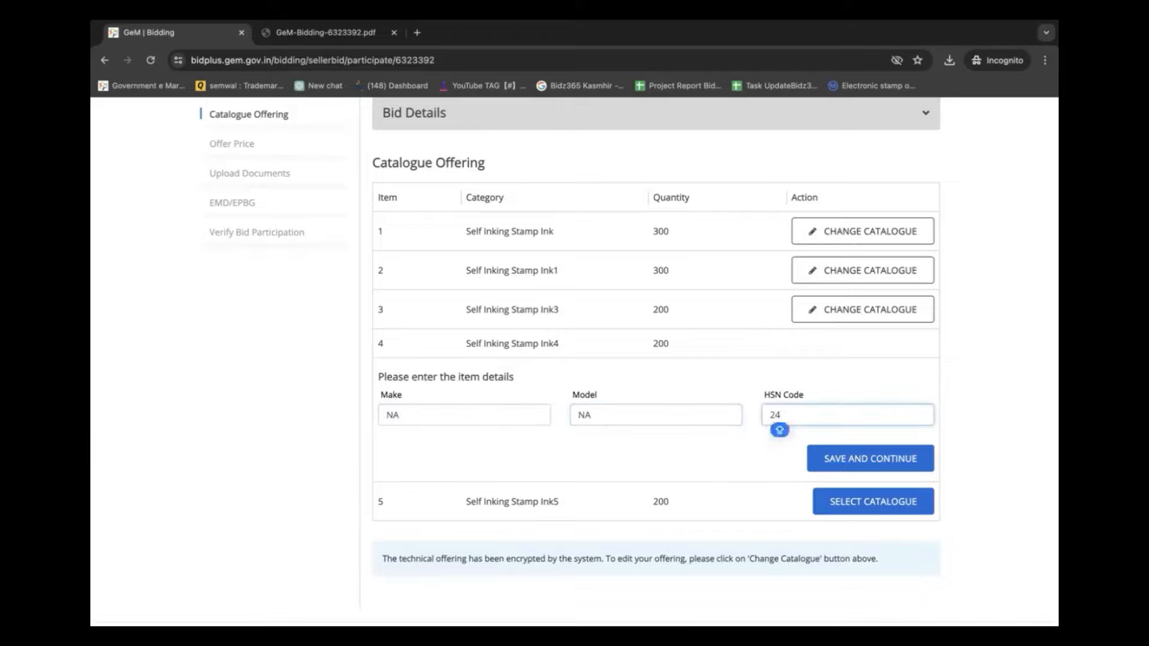
pyautogui.click(875, 458)
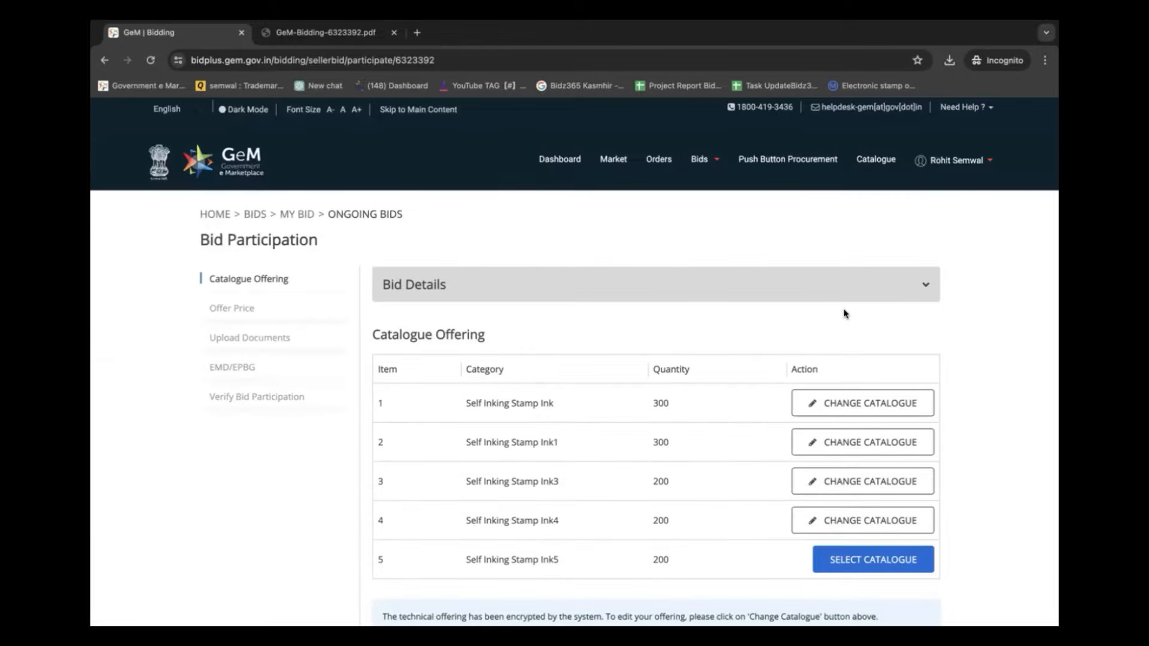
# Step: Save the catalogue offering for item 5, Self Inking Stamp Ink5, with Make NA, Model NA and HSN code 3524
pyautogui.scroll(-5, 850, 299)
pyautogui.click(866, 238)
pyautogui.click(481, 305)
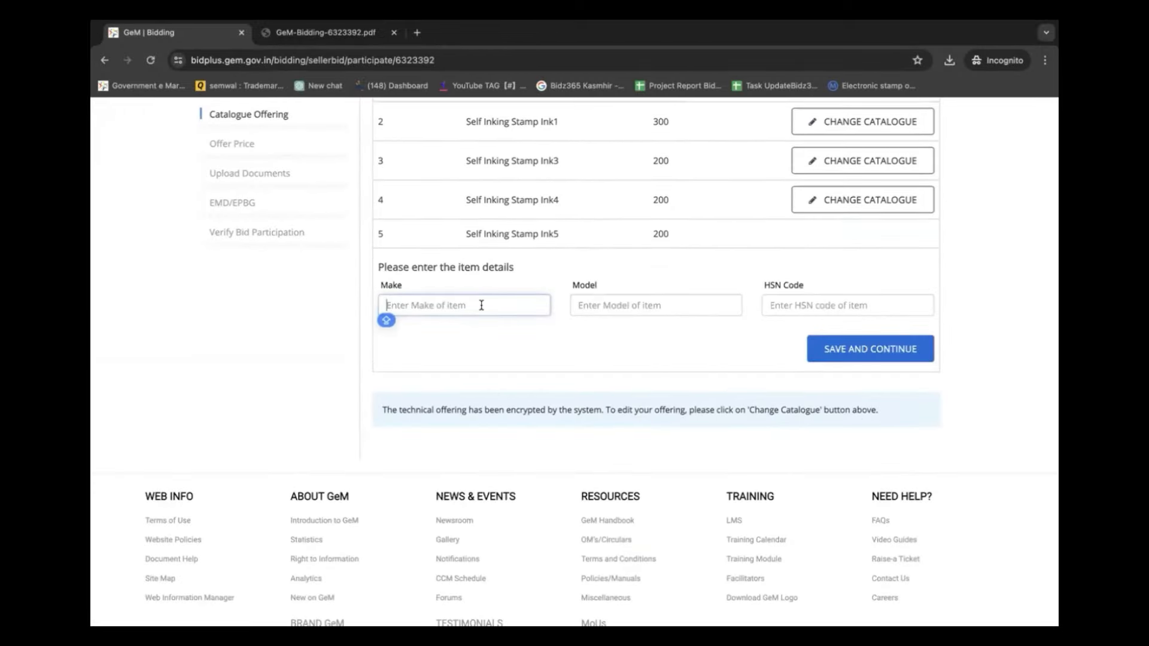
pyautogui.write('NA')
pyautogui.press('Tab')
pyautogui.write('NA')
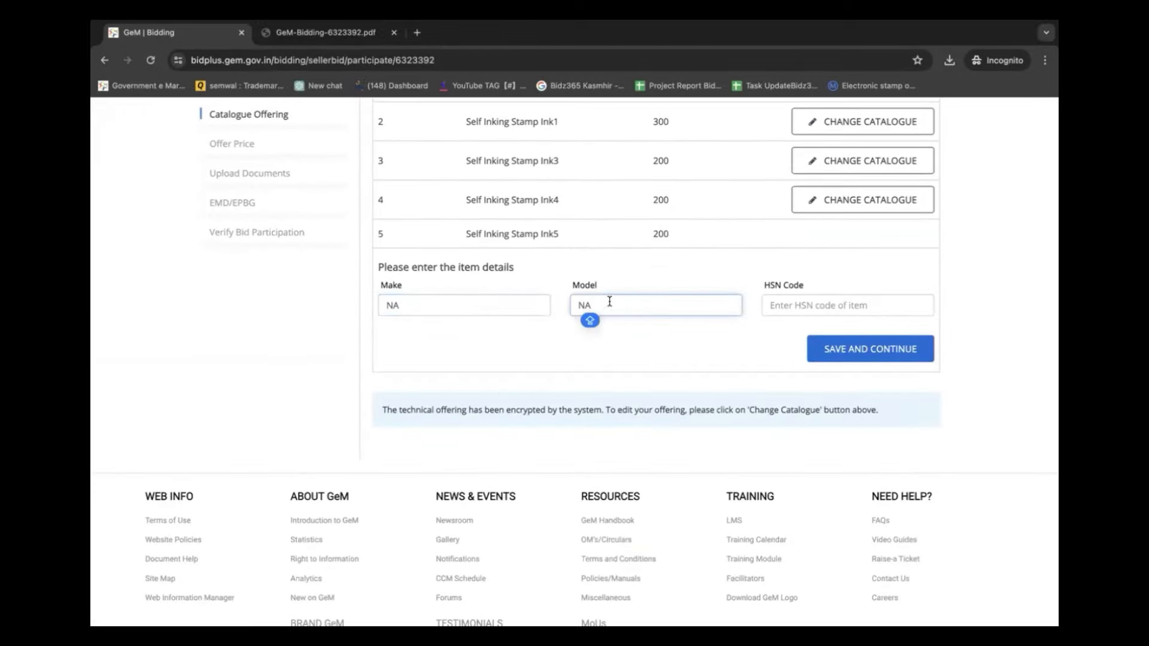
pyautogui.press('Tab')
pyautogui.write('3524')
pyautogui.click(878, 349)
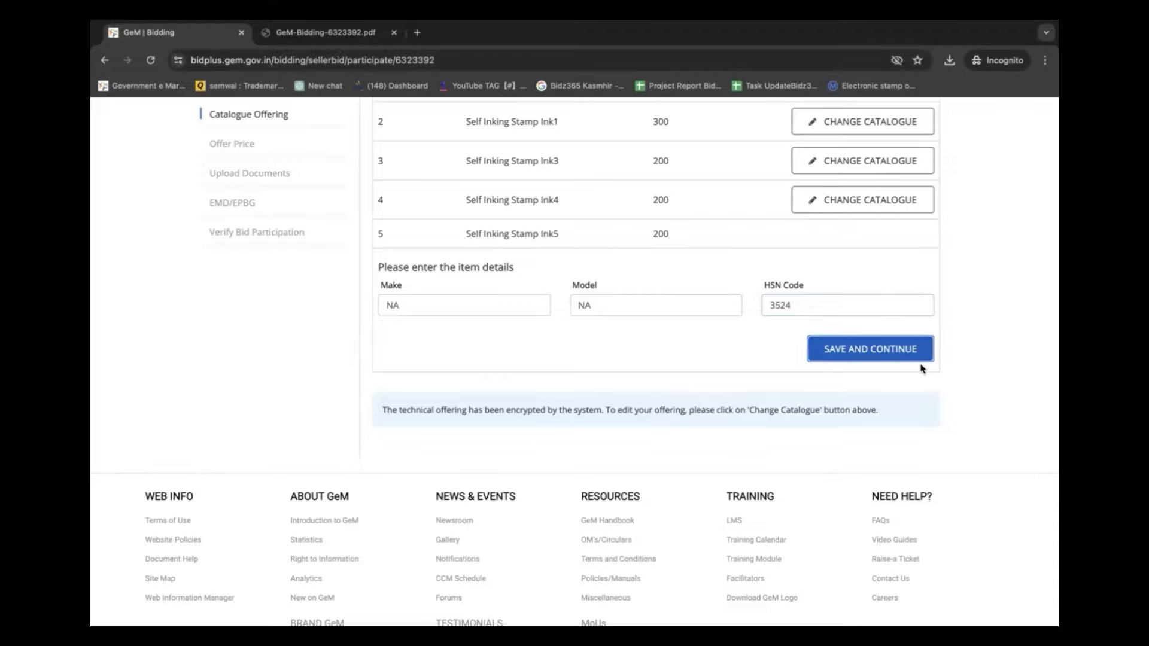
pyautogui.click(857, 352)
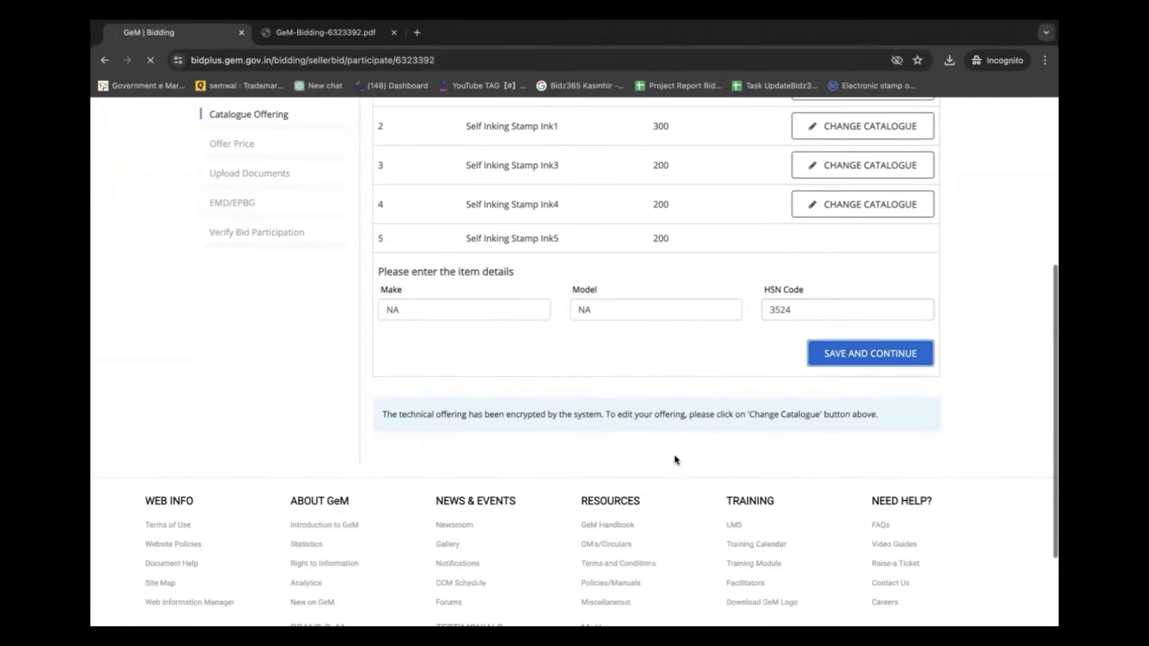
# Step: Proceed to the offer price stage and enter unit prices of 400, 200, 200, 1000 and 2000 for the five stamp ink items in order
pyautogui.scroll(-4, 760, 457)
pyautogui.click(868, 406)
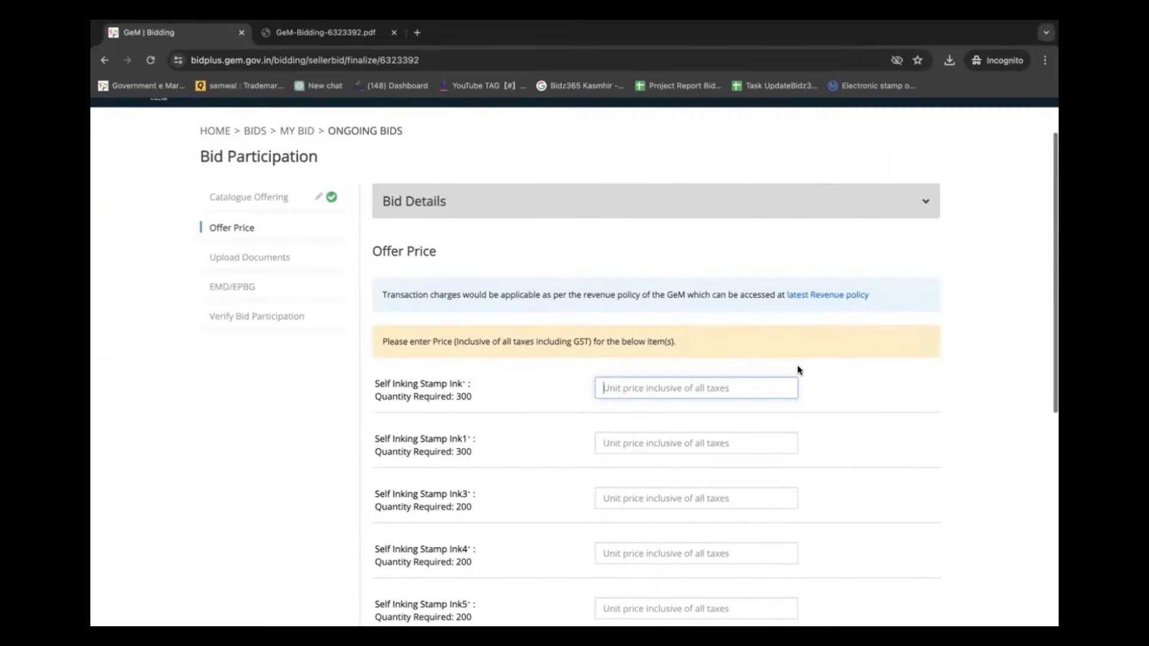
pyautogui.scroll(-4, 778, 300)
pyautogui.click(690, 244)
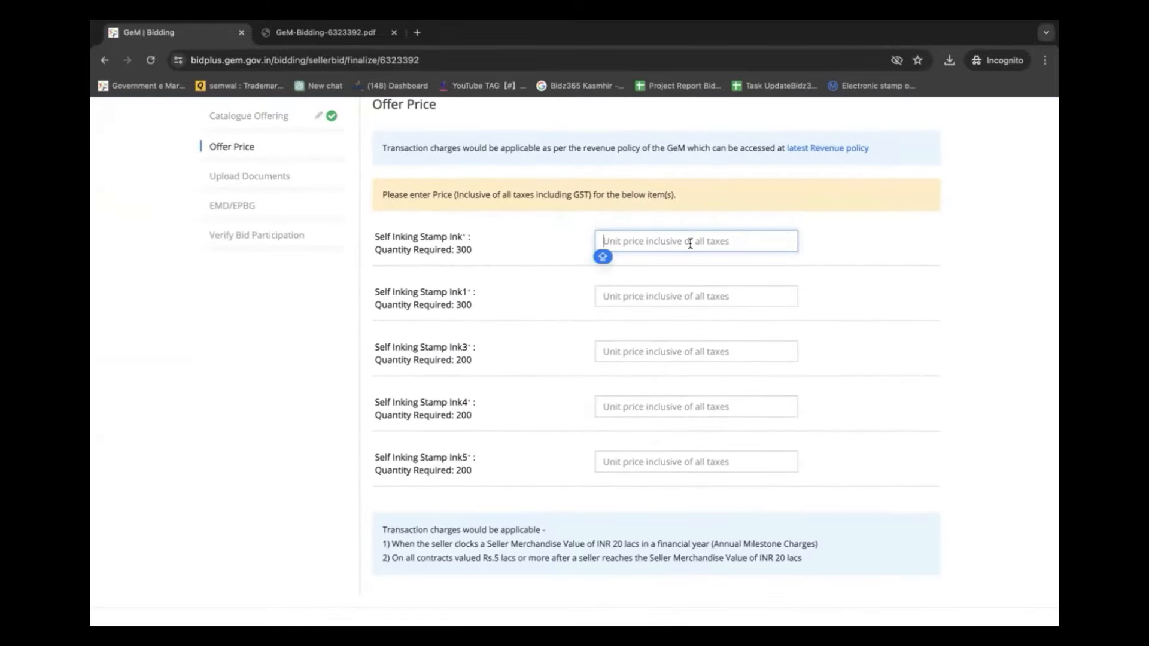
pyautogui.write('400')
pyautogui.press('Tab')
pyautogui.write('200')
pyautogui.press('Tab')
pyautogui.write('200')
pyautogui.press('Tab')
pyautogui.write('1000')
pyautogui.press('Tab')
pyautogui.write('2000')
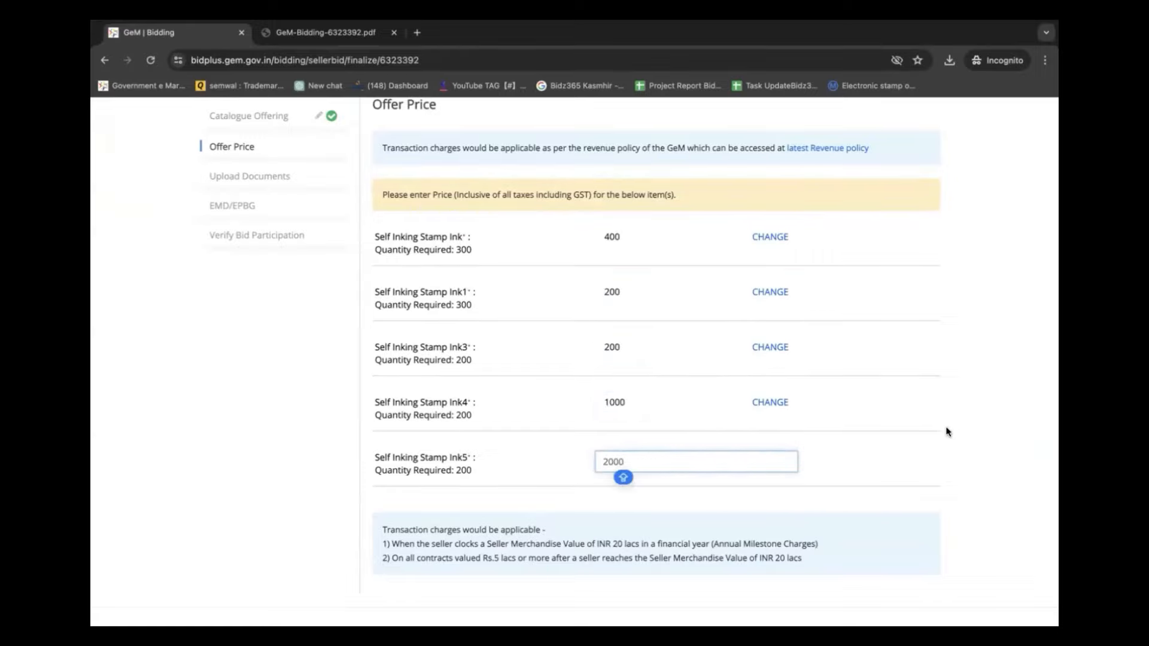
pyautogui.press('Tab')
pyautogui.scroll(-3, 977, 541)
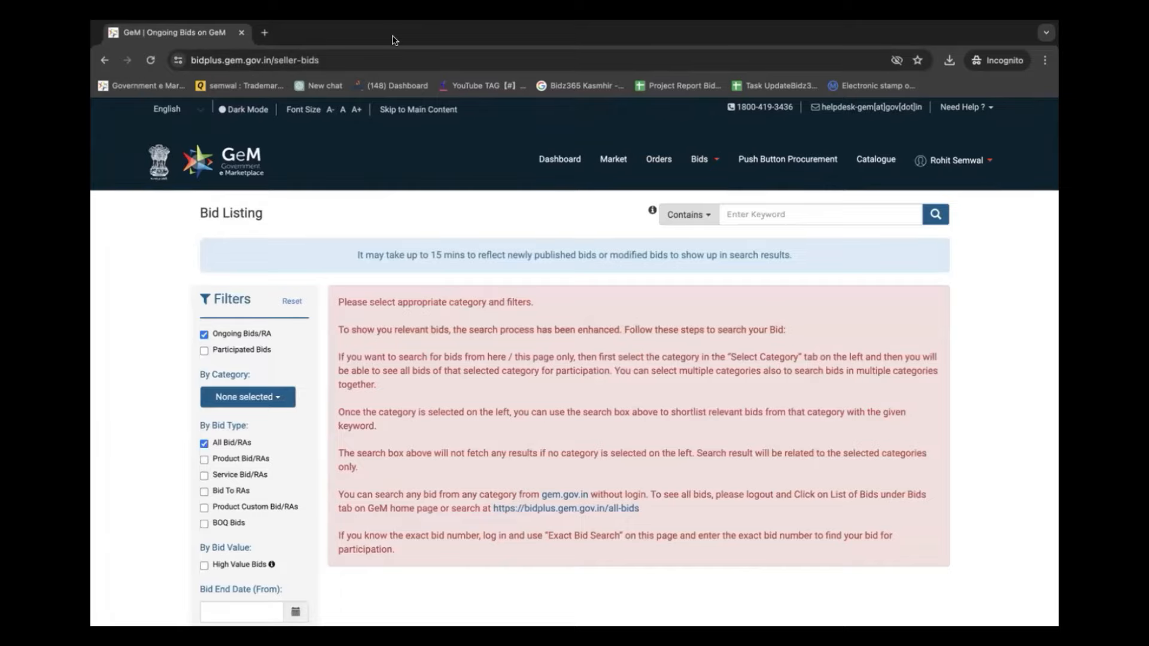
# Step: Search the bid categories for TABLE and filter the ongoing bids by Executive Table
pyautogui.click(249, 397)
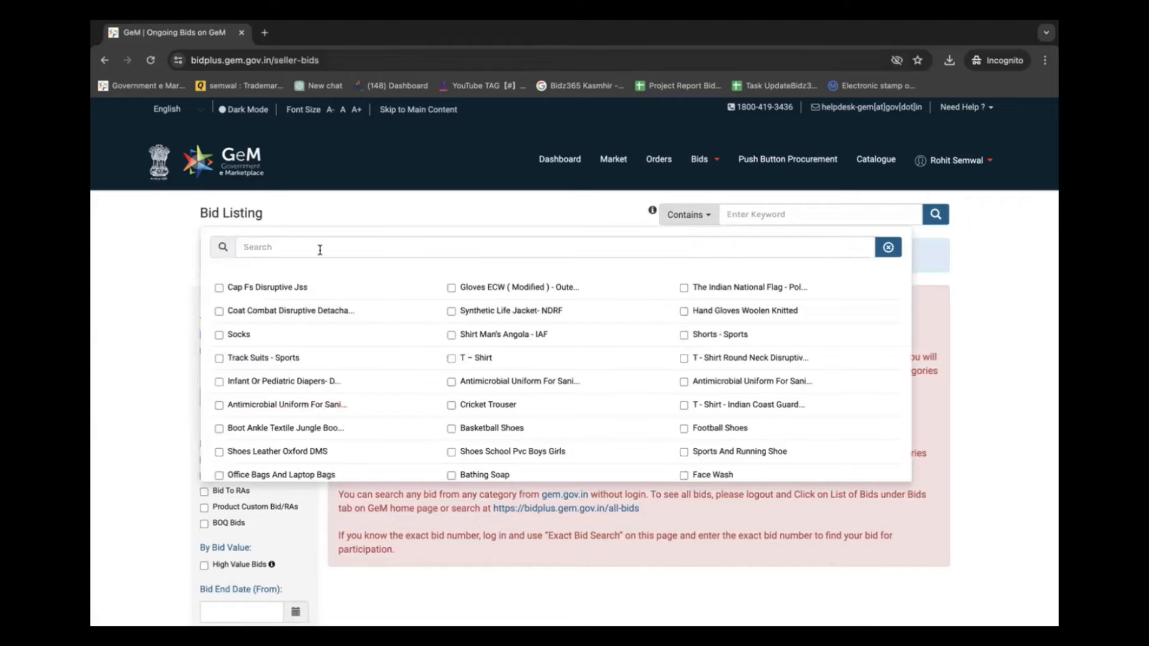
pyautogui.click(321, 249)
pyautogui.write('TABLE')
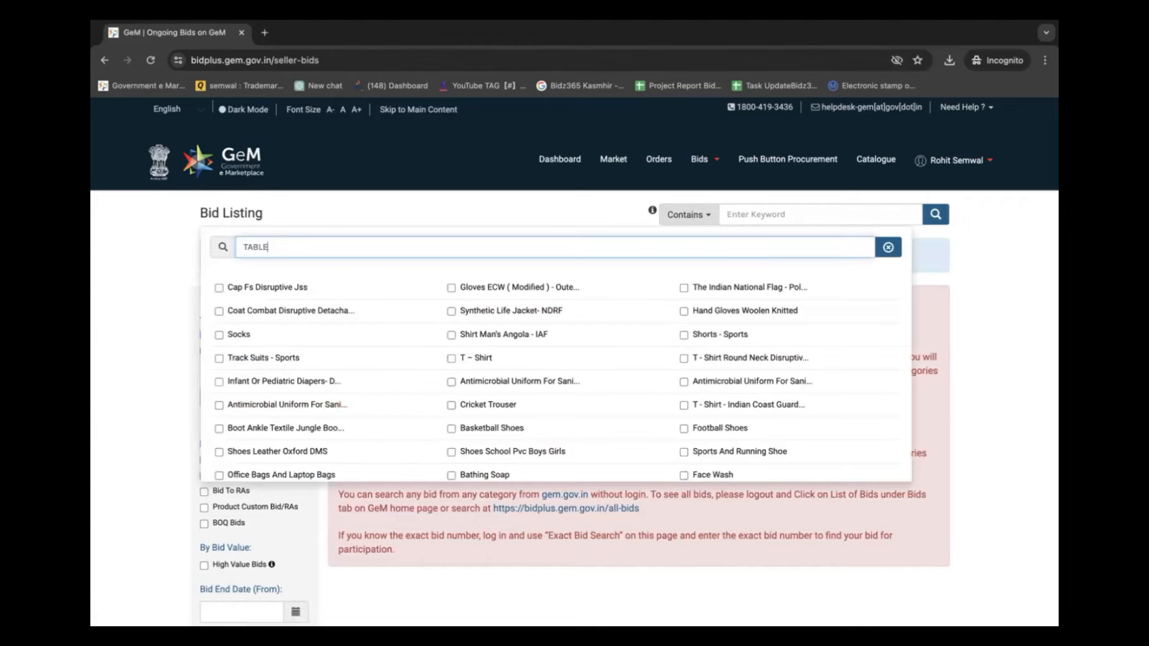
pyautogui.scroll(-1, 264, 430)
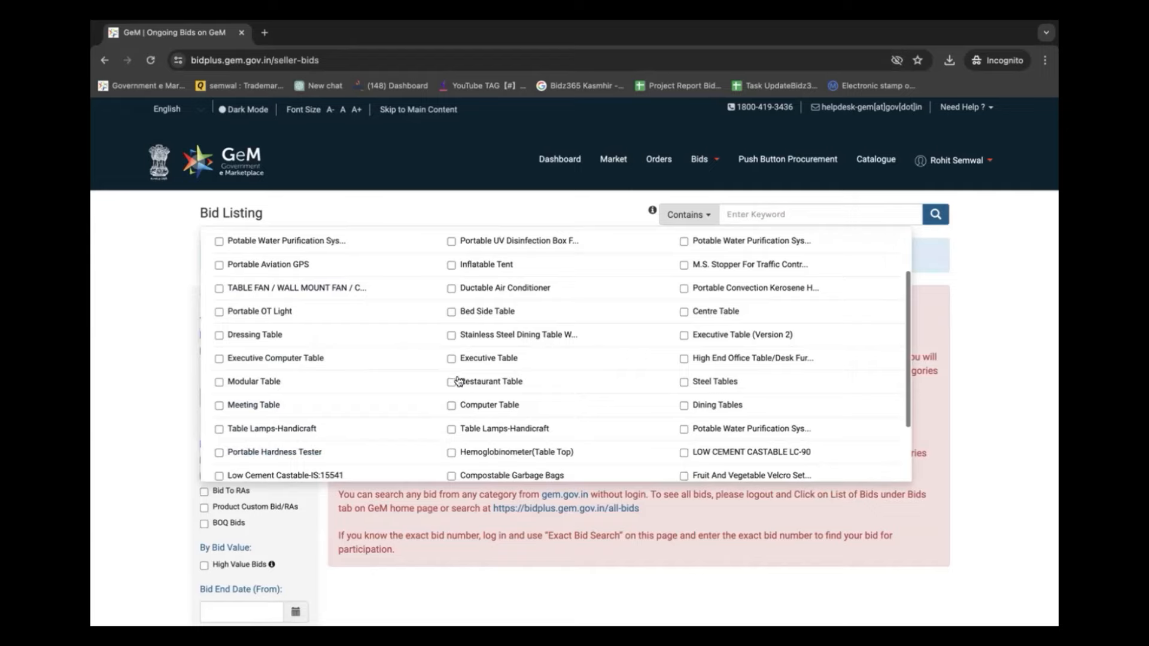
pyautogui.click(503, 359)
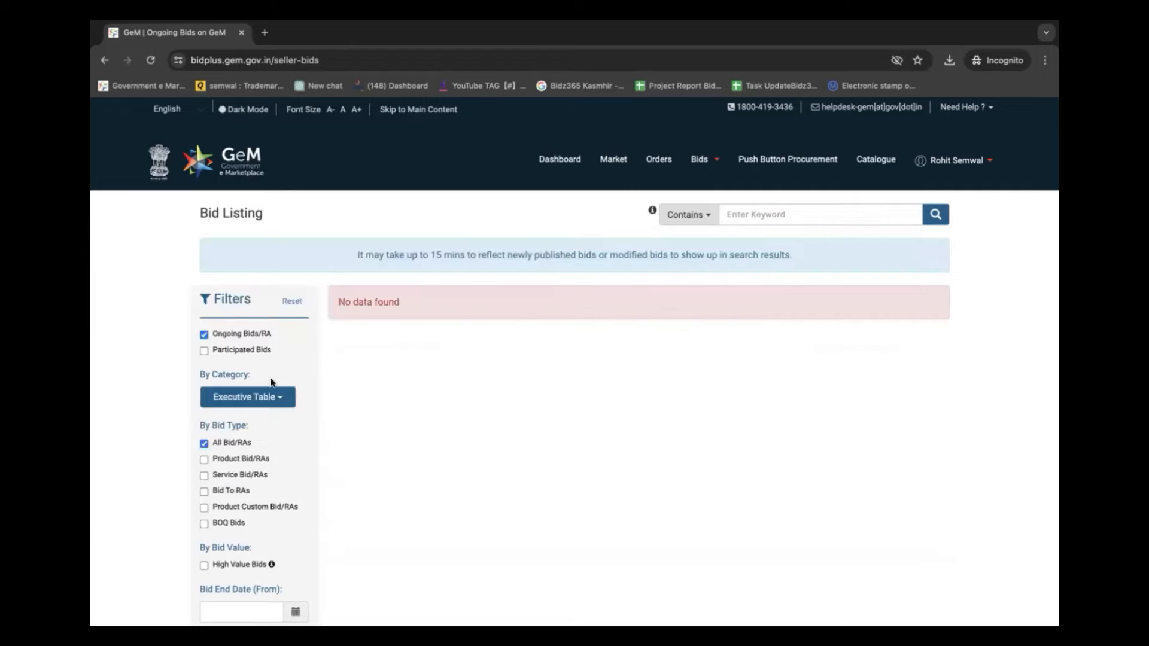
# Step: Add Executive Table (Version 2), Restaurant Table, Computer Table and Modular Table to the category filter
pyautogui.click(259, 397)
pyautogui.click(742, 343)
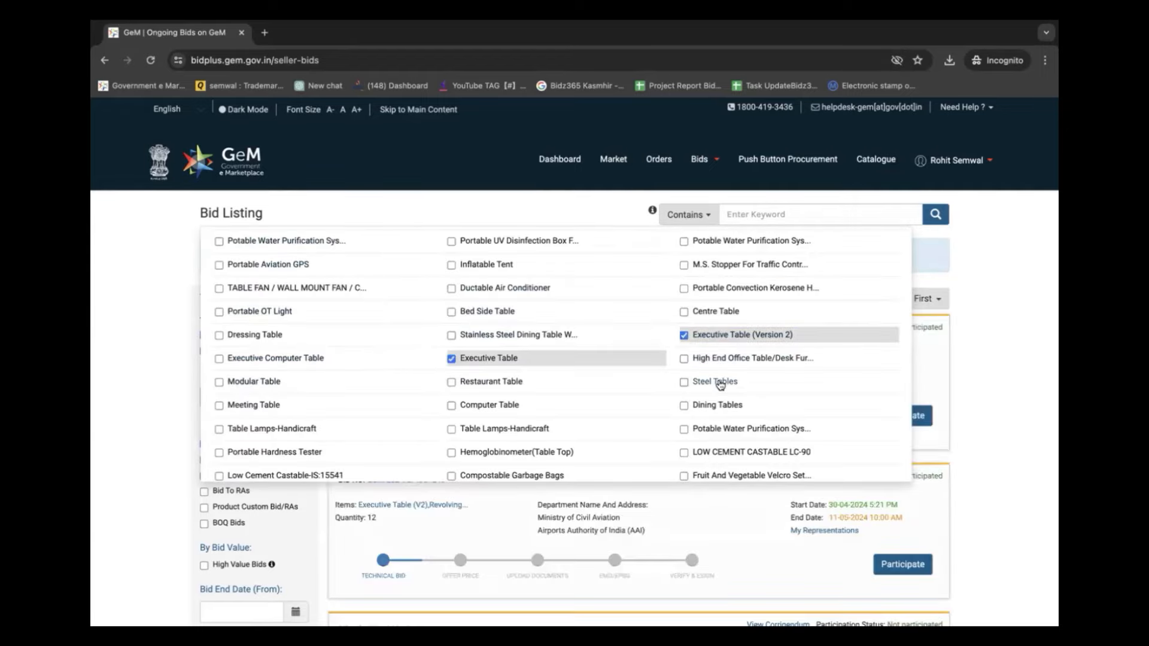
pyautogui.click(488, 384)
pyautogui.click(470, 407)
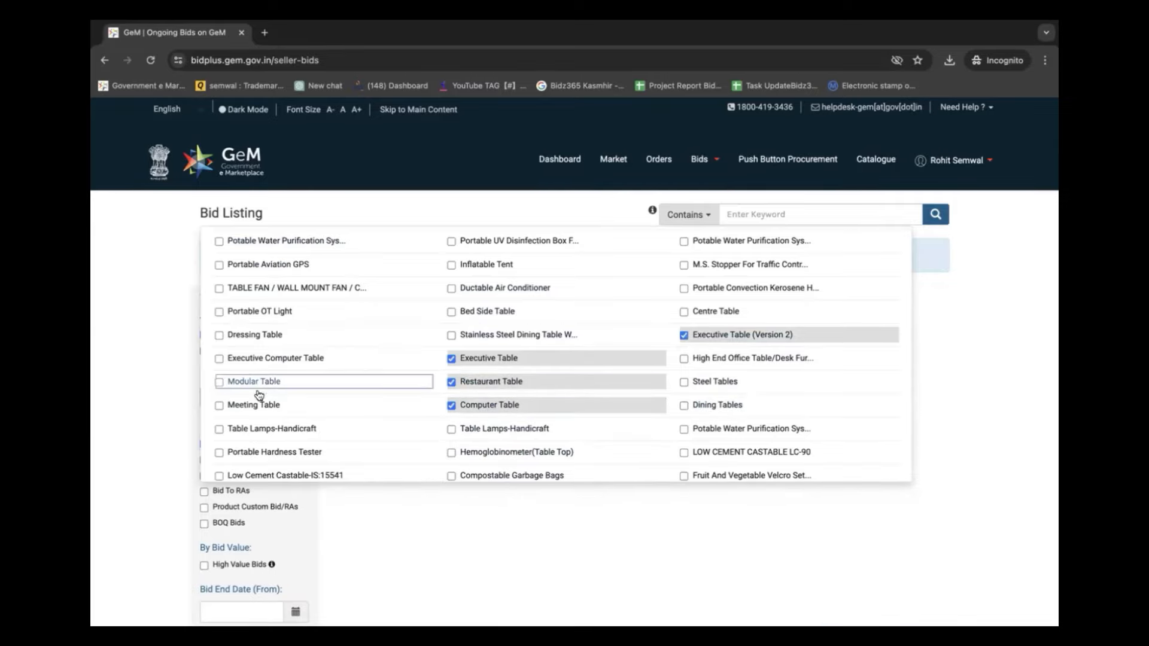
pyautogui.click(259, 386)
# Step: Look through the filtered table bids, including results pages 5 and 7, and examine their end dates and representation options
pyautogui.scroll(-3, 485, 479)
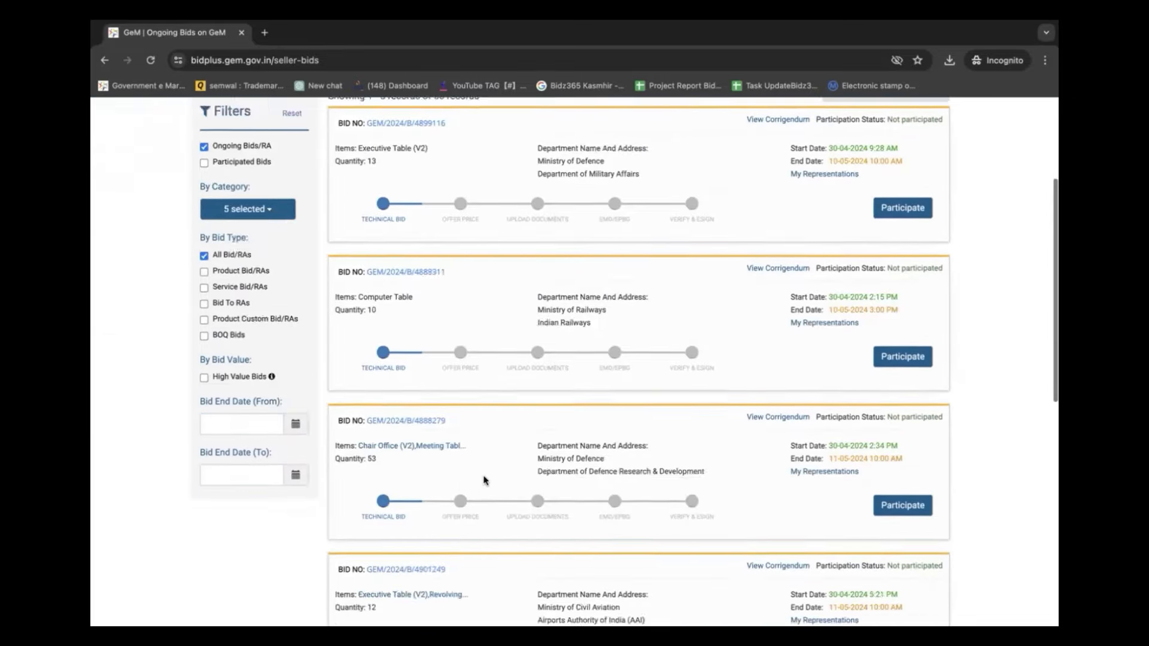
pyautogui.scroll(-15, 484, 480)
pyautogui.click(440, 338)
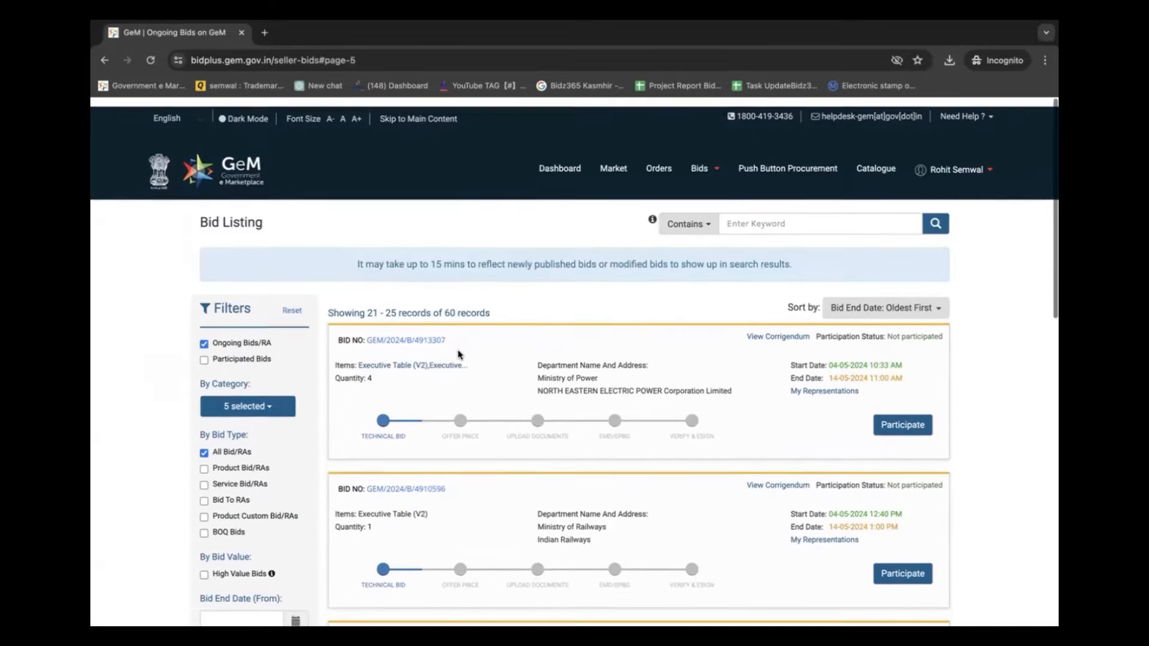
pyautogui.scroll(-15, 474, 389)
pyautogui.click(483, 339)
pyautogui.scroll(-3, 662, 368)
pyautogui.scroll(-2, 678, 372)
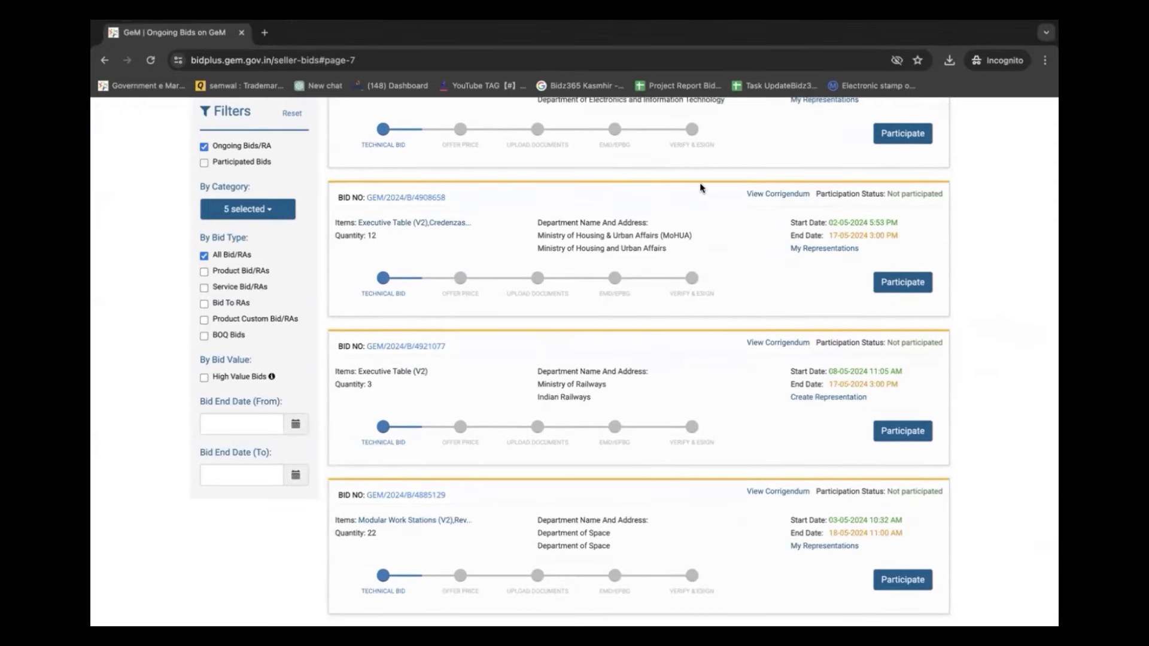
pyautogui.scroll(-1, 704, 192)
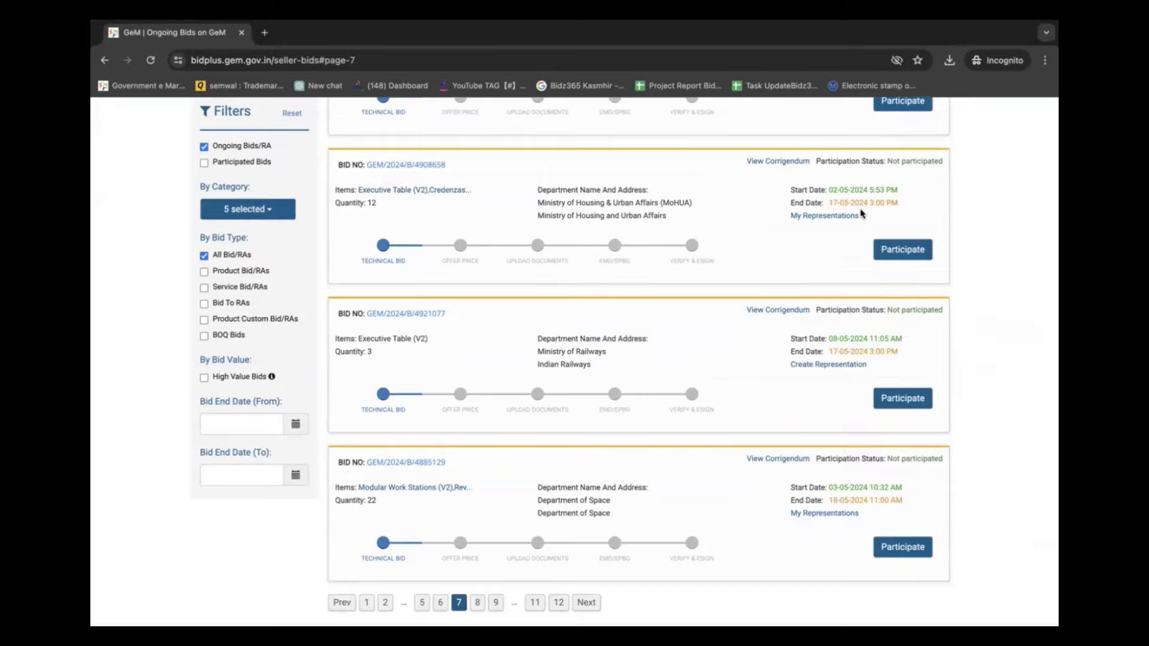
pyautogui.scroll(-1, 915, 386)
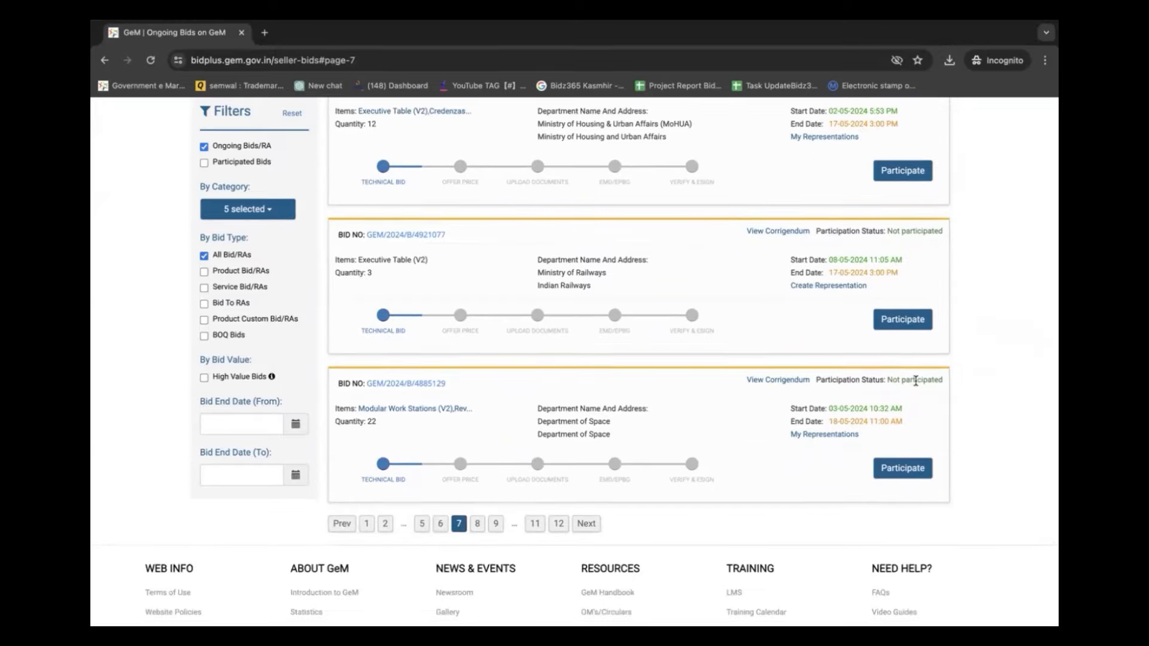
# Step: Start creating a representation for the Indian Railways Executive Table (V2) bid and show the available bid sections
pyautogui.click(810, 288)
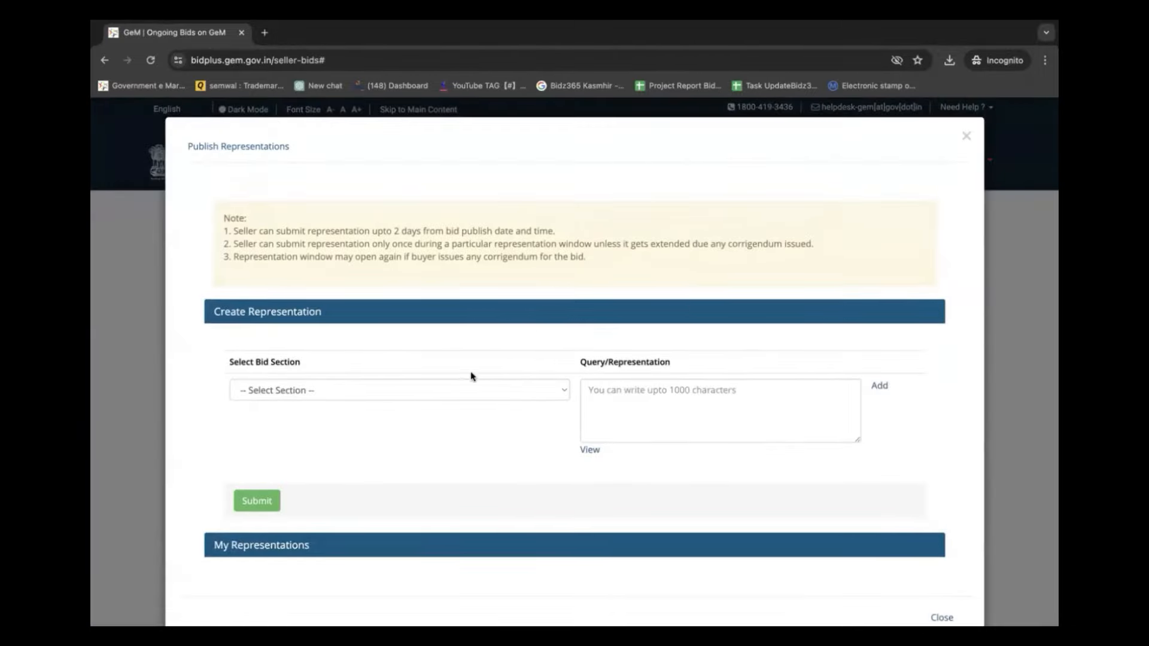
pyautogui.click(462, 395)
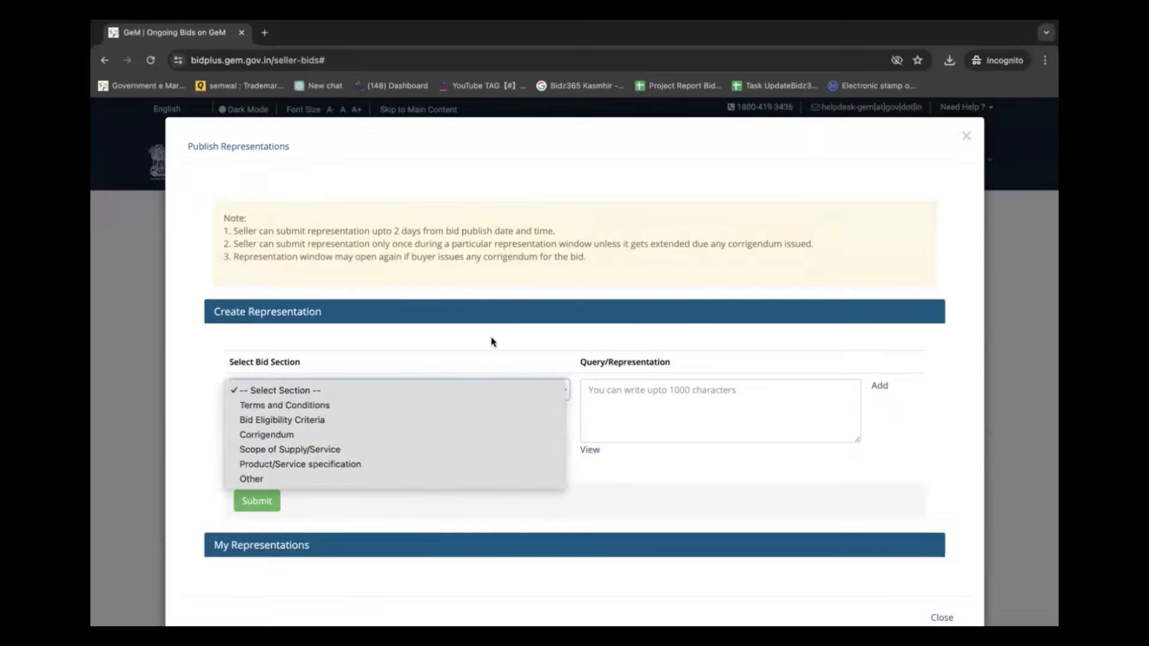